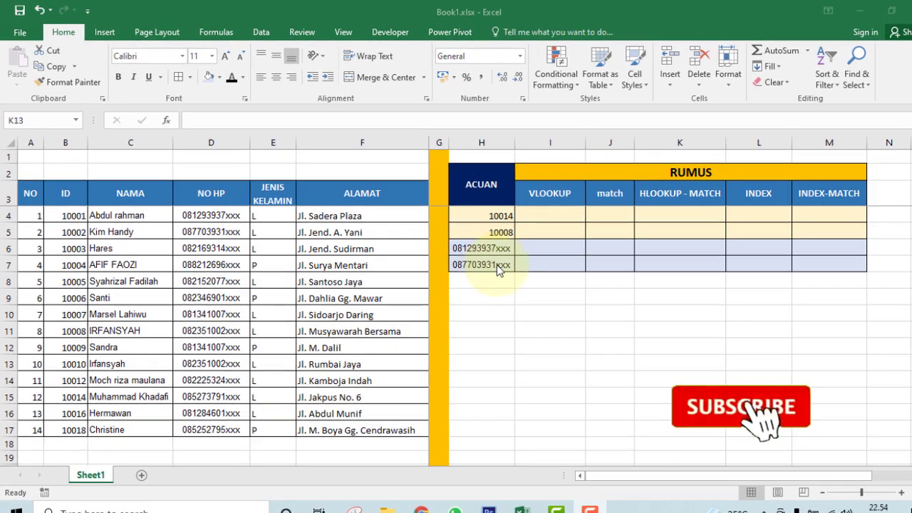
left_click(561, 246)
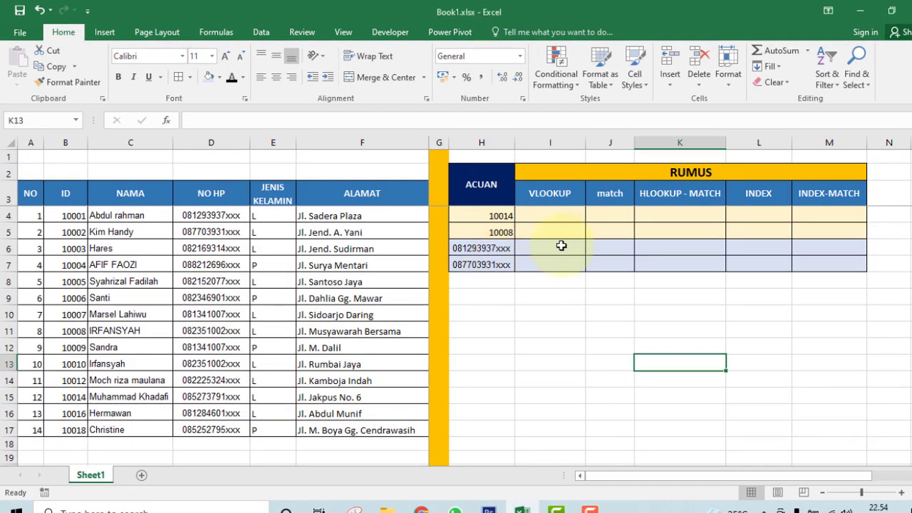
left_click(578, 195)
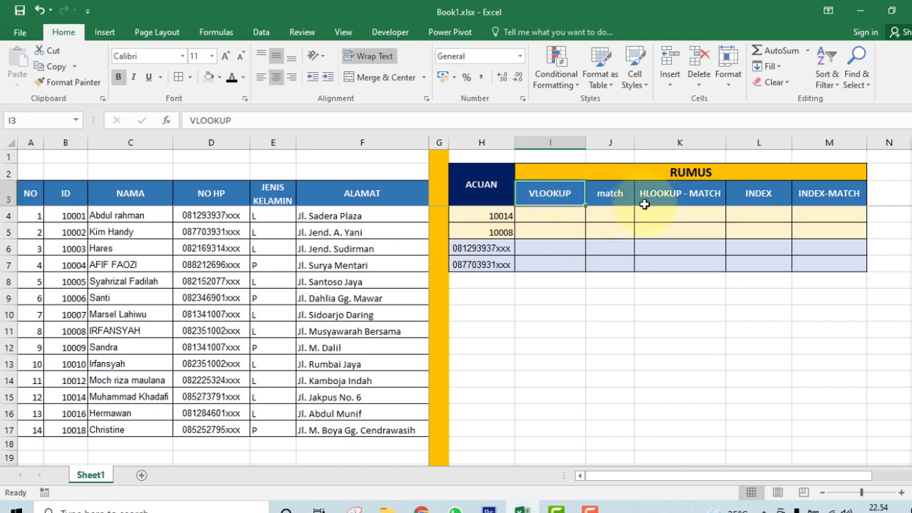
left_click(754, 199)
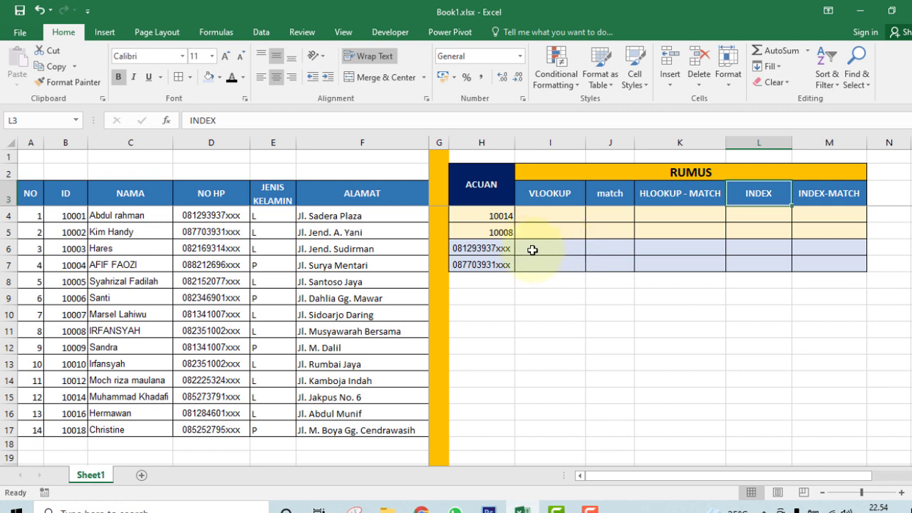
- Enter a VLOOKUP formula in I4 that looks up H4 in $B$3:$F$17 and returns column 2 with FALSE for exact match
left_click(546, 220)
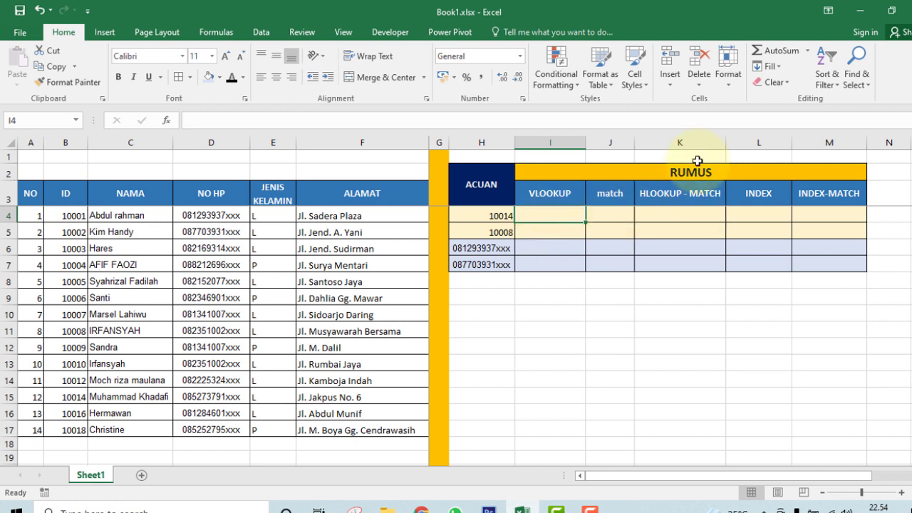
type("=")
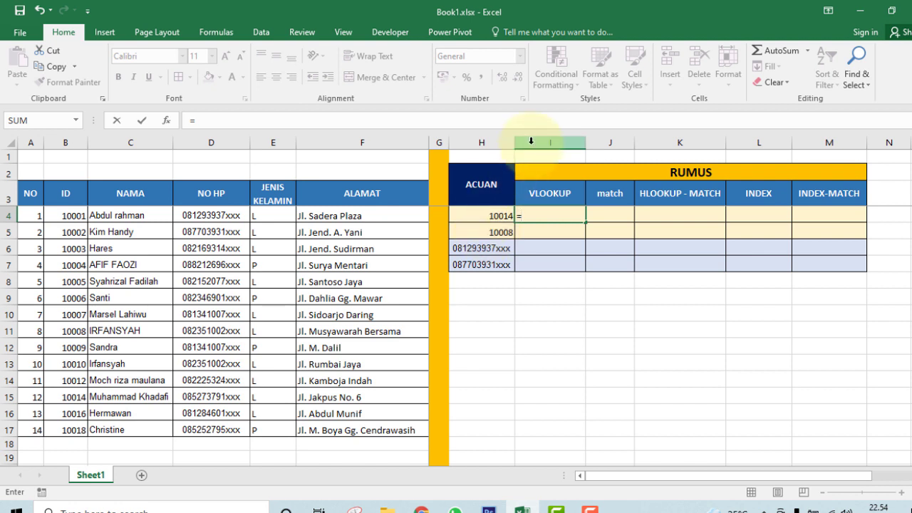
type("VL")
key("Tab")
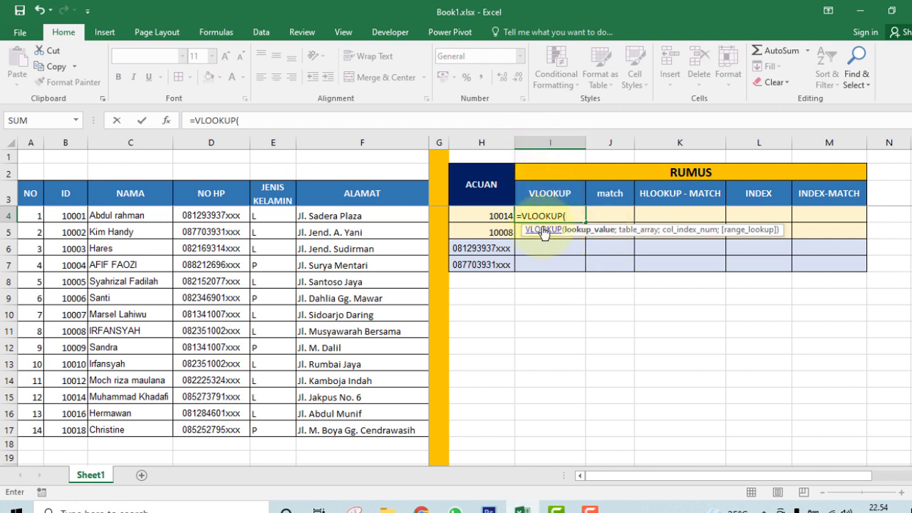
left_click(493, 216)
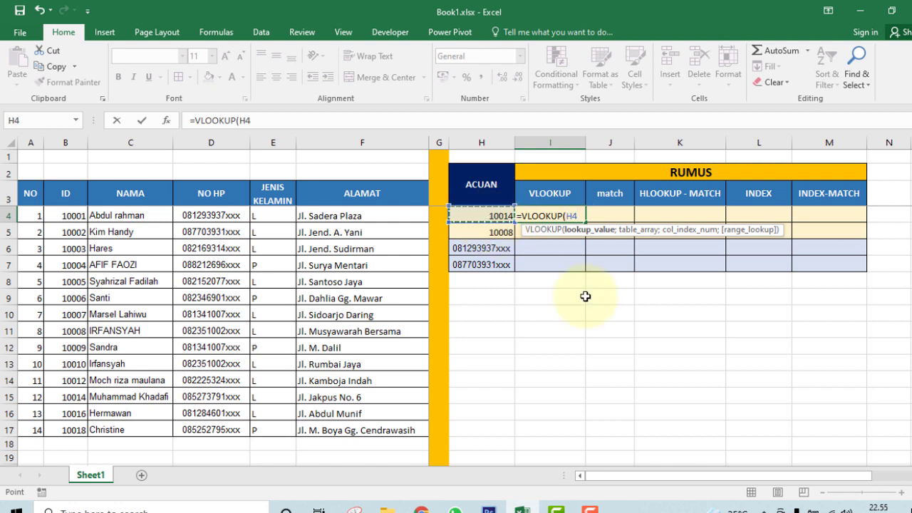
type(";")
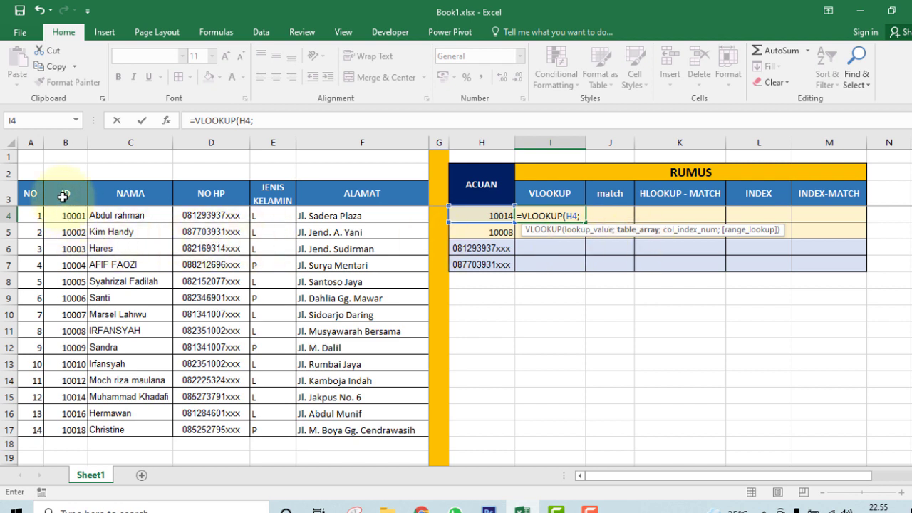
left_click_drag(62, 195, 410, 434)
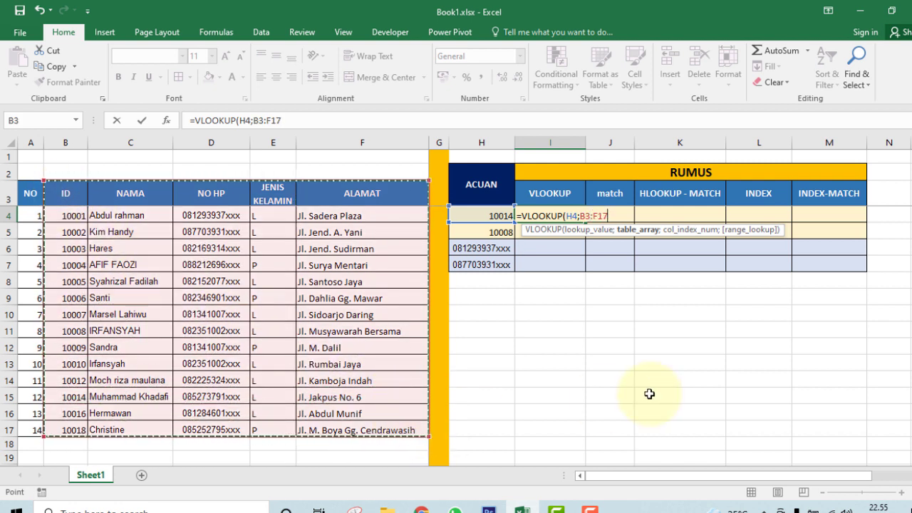
key("F4")
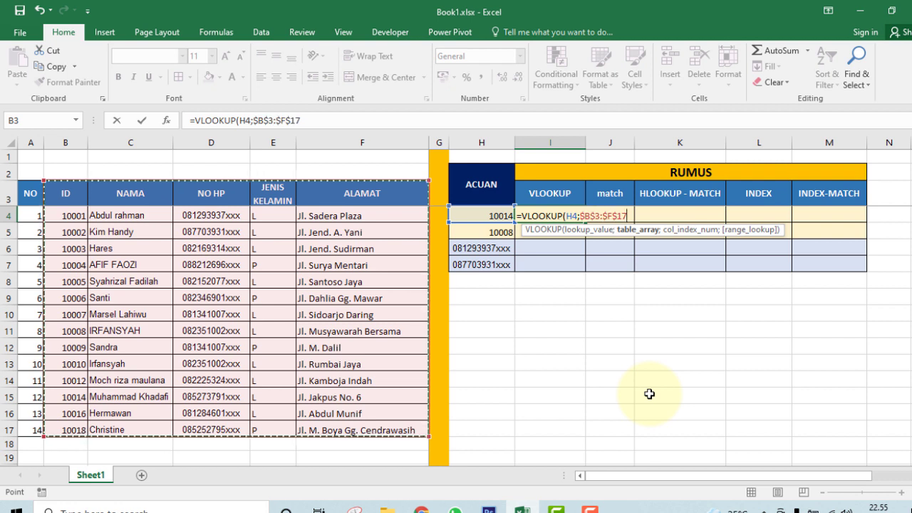
type(";2")
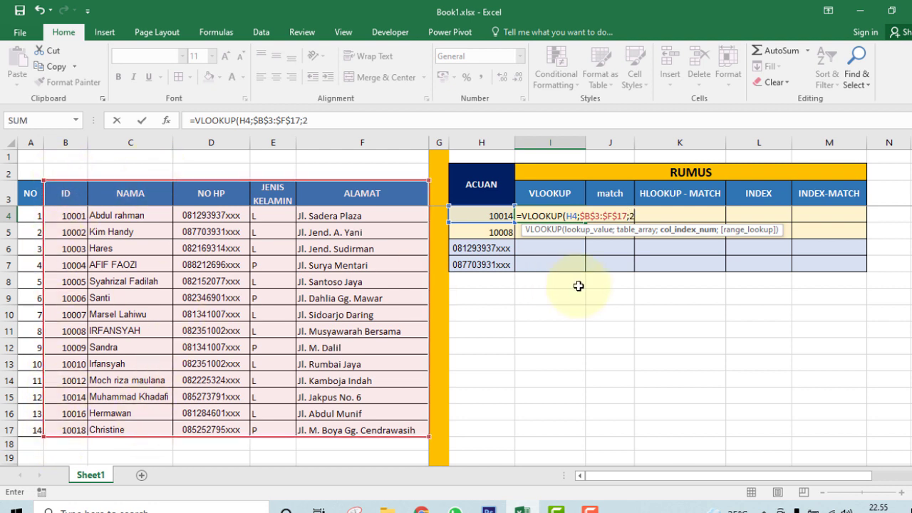
type(";")
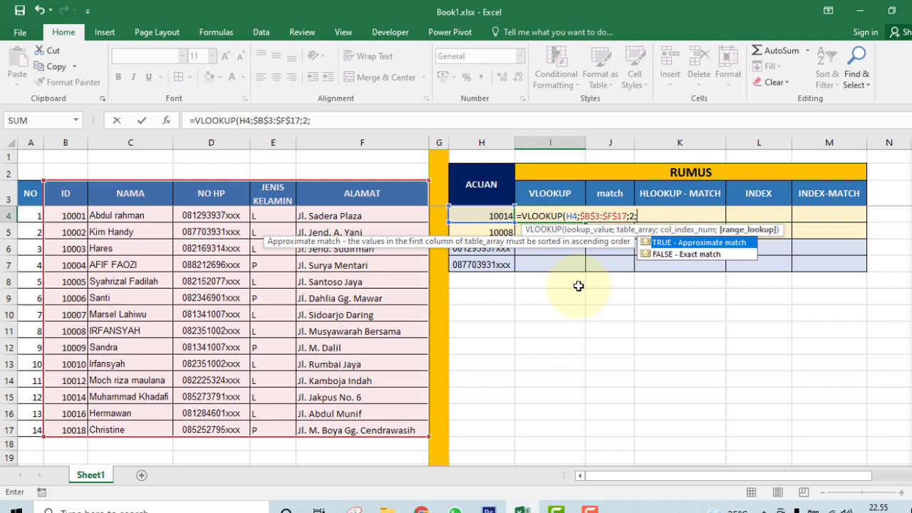
key("Down")
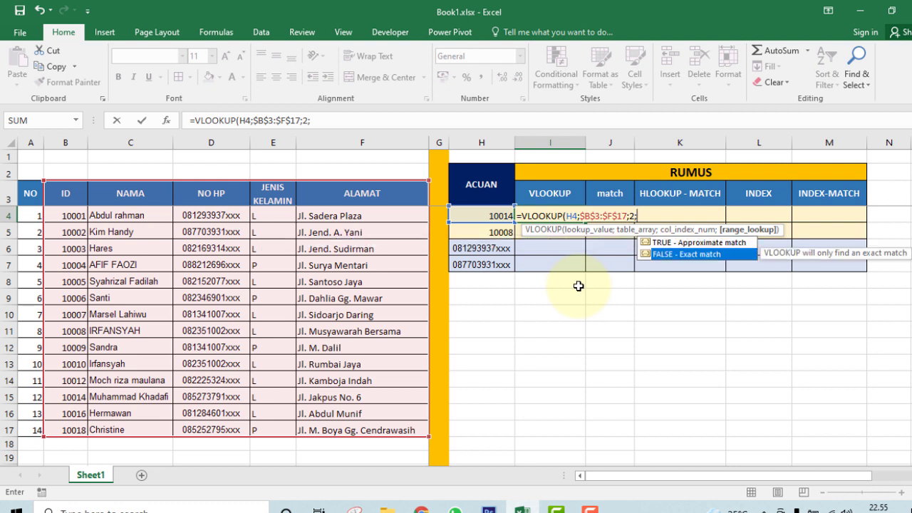
key("Tab")
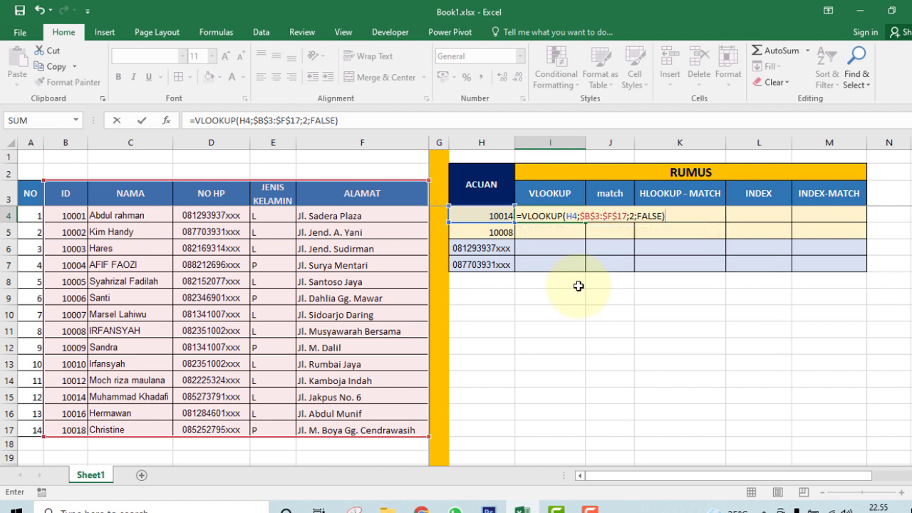
key("Return")
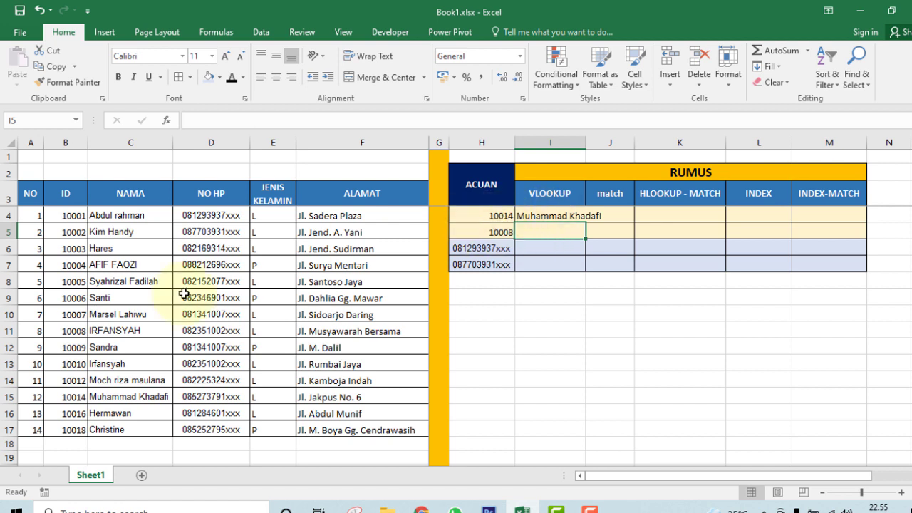
- Copy the VLOOKUP formula from I4 down to I5
left_click_drag(54, 397, 340, 392)
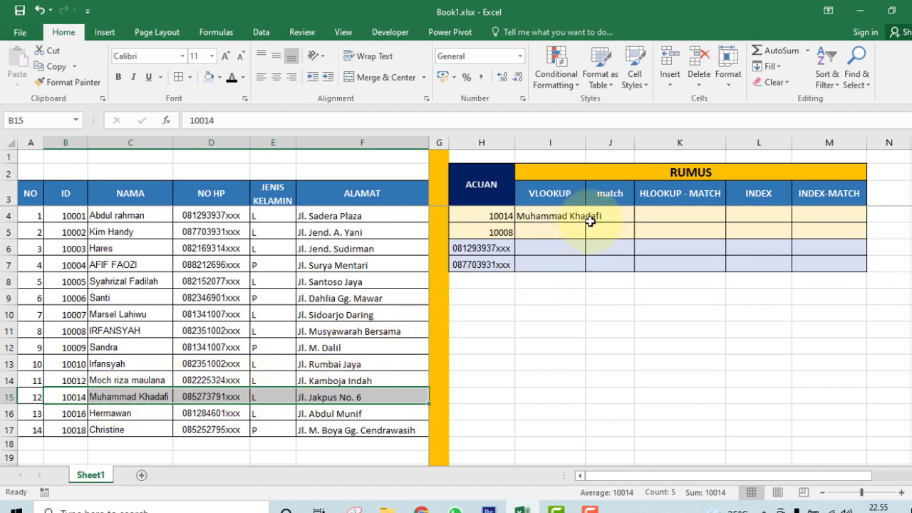
left_click(581, 216)
left_click_drag(589, 223, 592, 244)
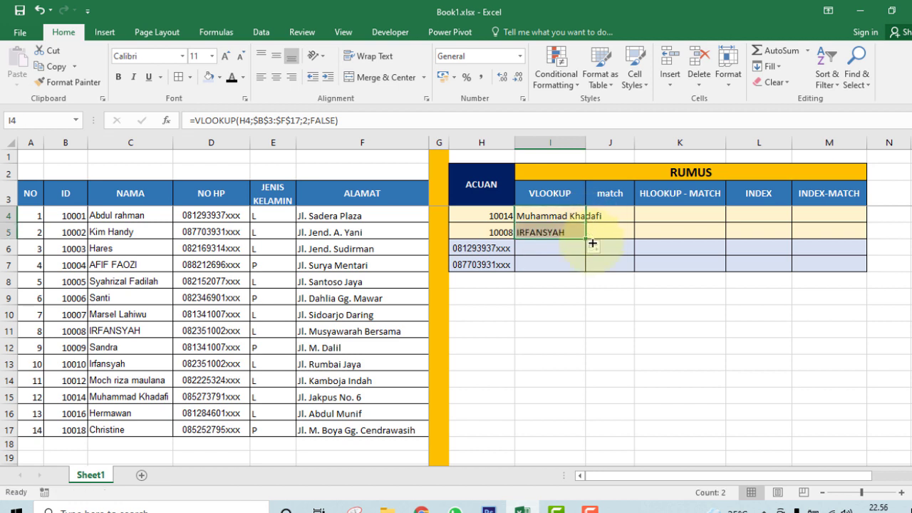
- Enter a VLOOKUP formula in I6 that looks up the phone number in H6 in $B$3:$F$17, with column 2 and match type 0
left_click(554, 248)
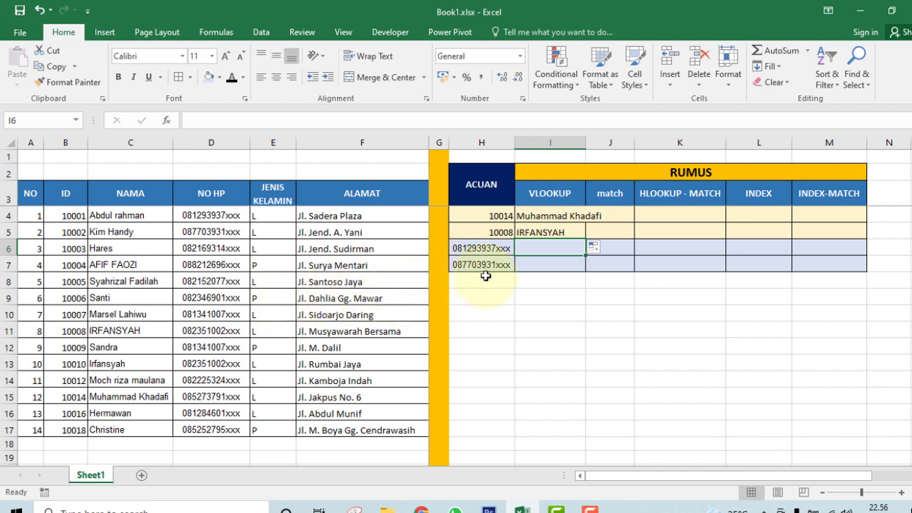
left_click(499, 248)
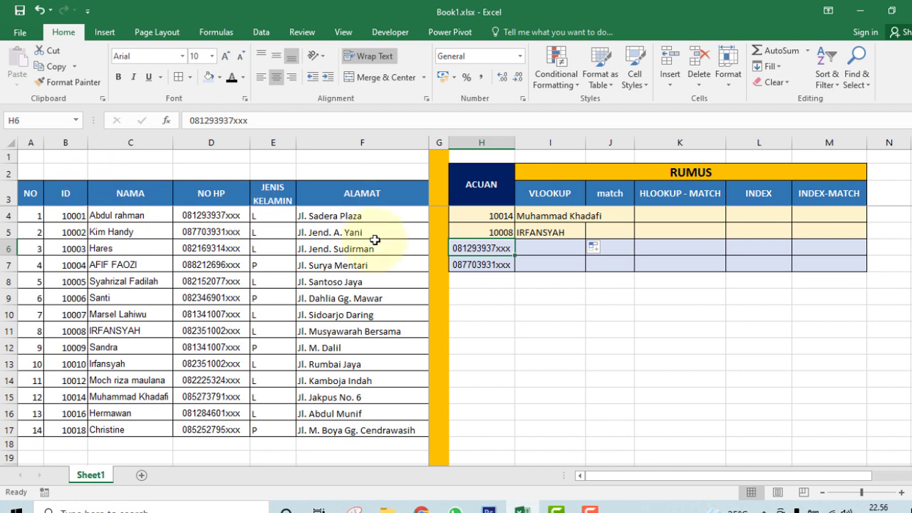
left_click(537, 246)
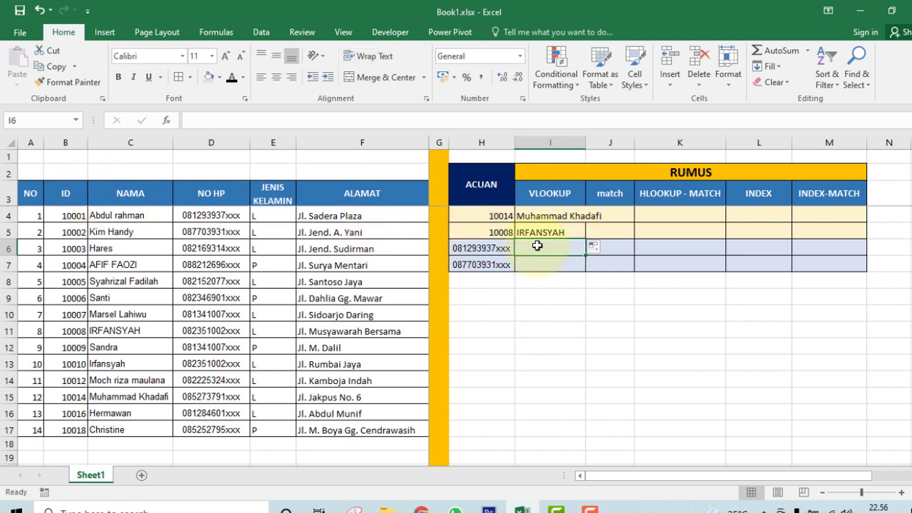
type("=")
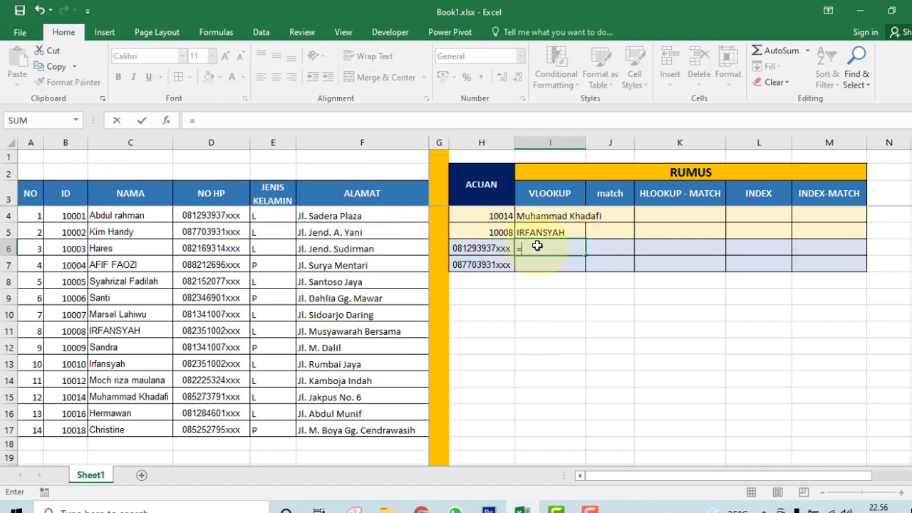
type("V")
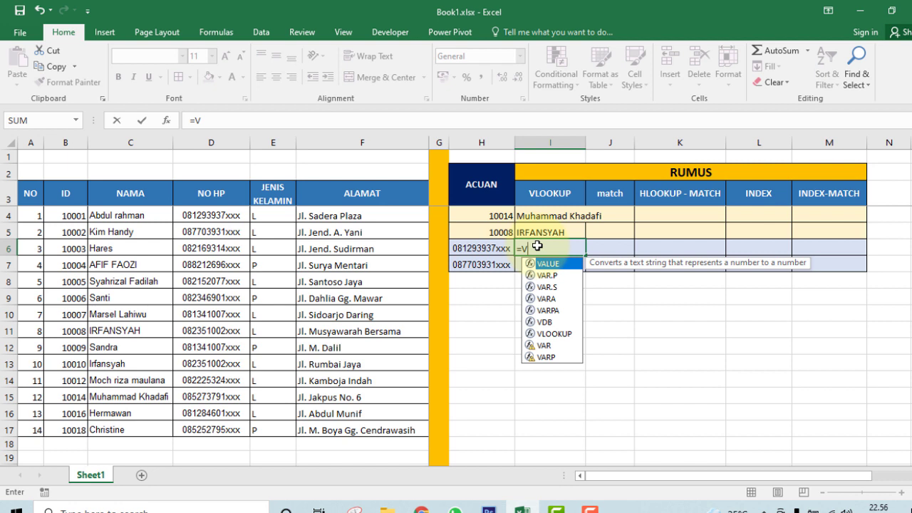
type("LO")
key("Tab")
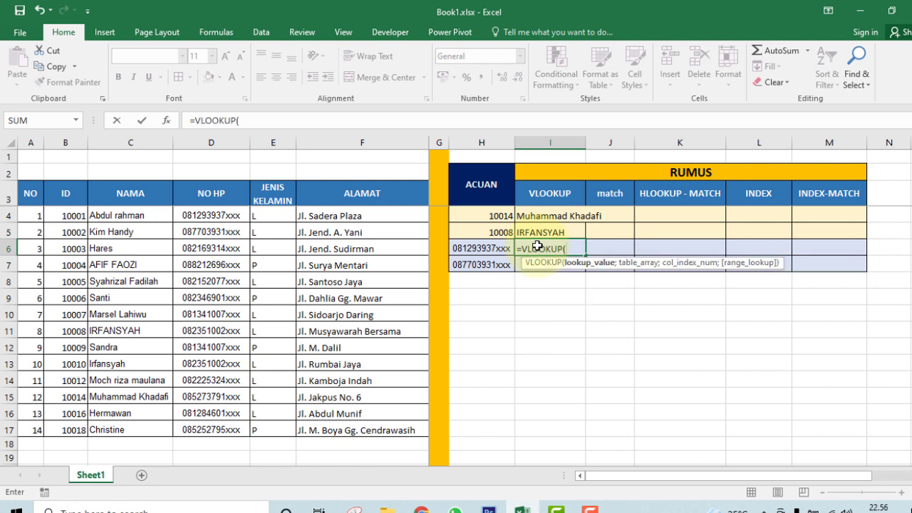
left_click(462, 252)
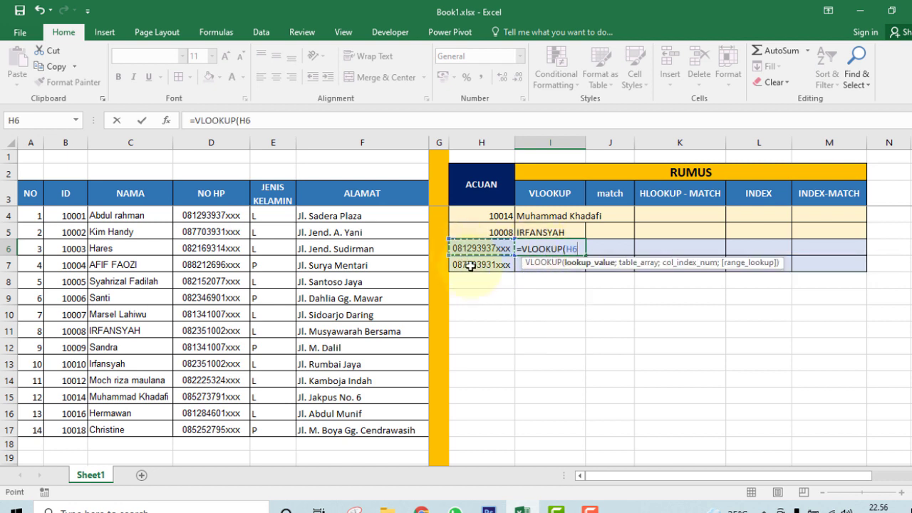
type(";")
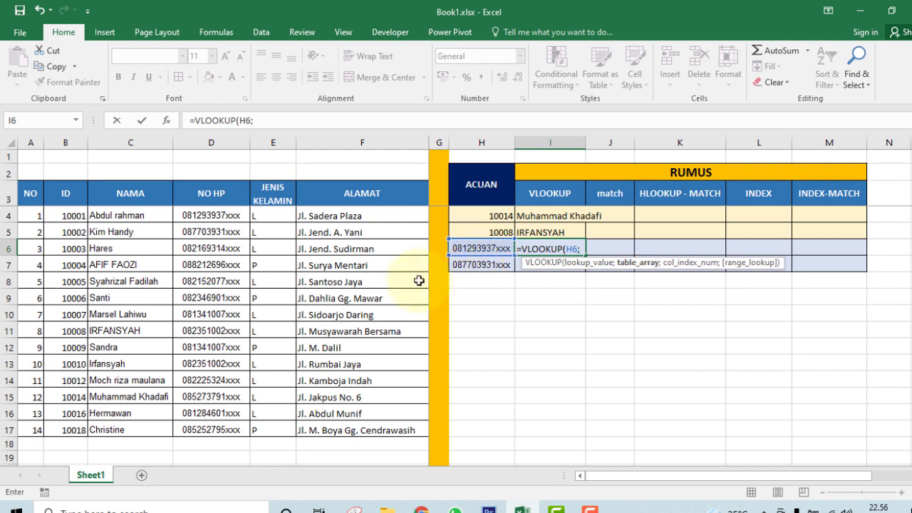
left_click_drag(63, 193, 407, 422)
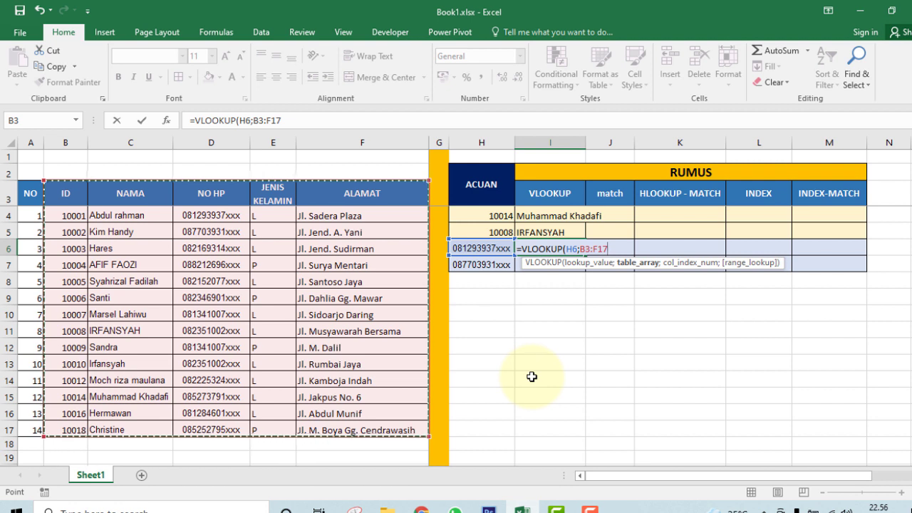
key("F4")
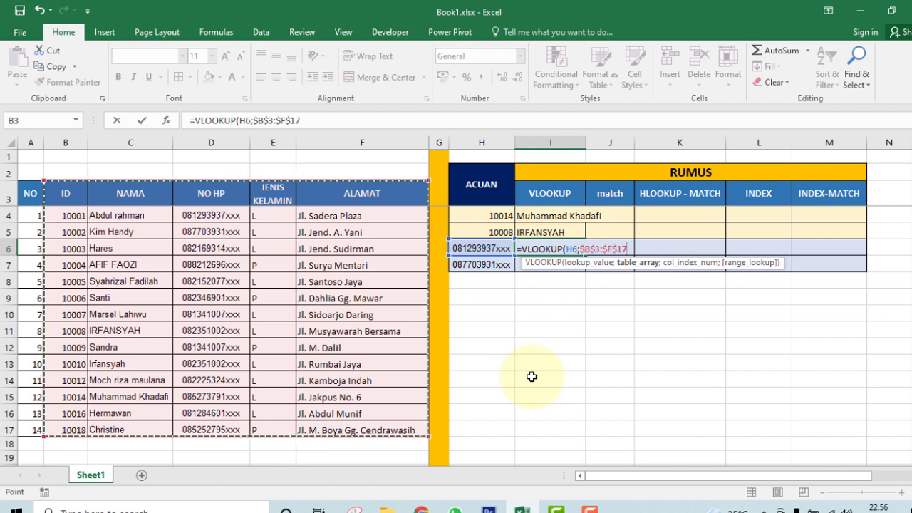
type(";2")
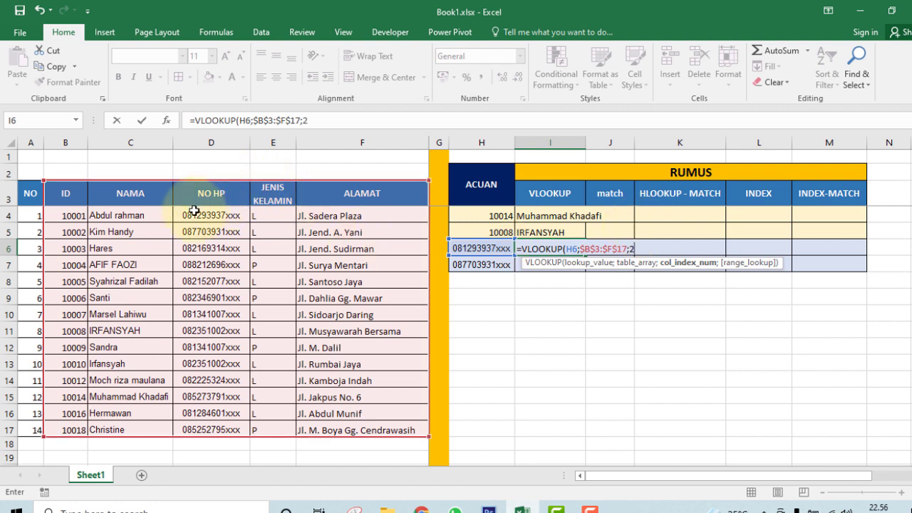
type(";")
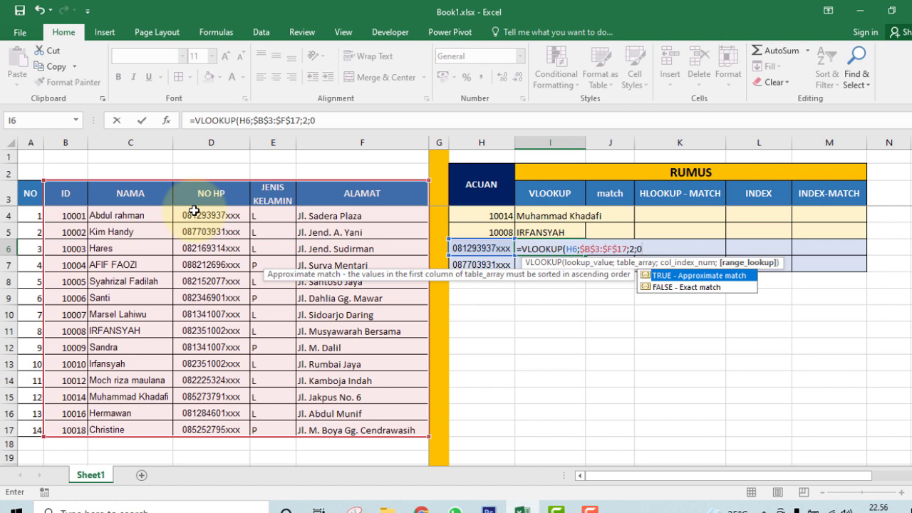
type("0)")
key("Return")
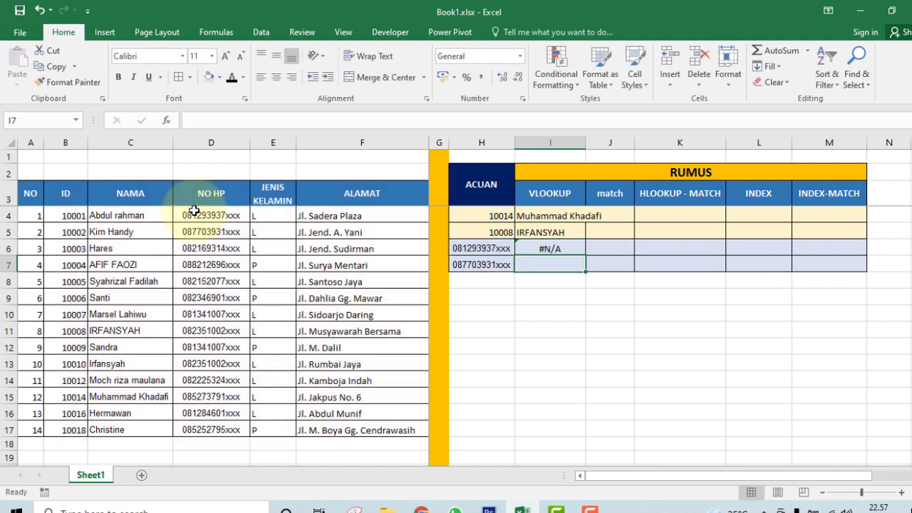
- Try extending the table range of the VLOOKUP formula in I5 to $A$3:$F$17, and undo the change
left_click(549, 244)
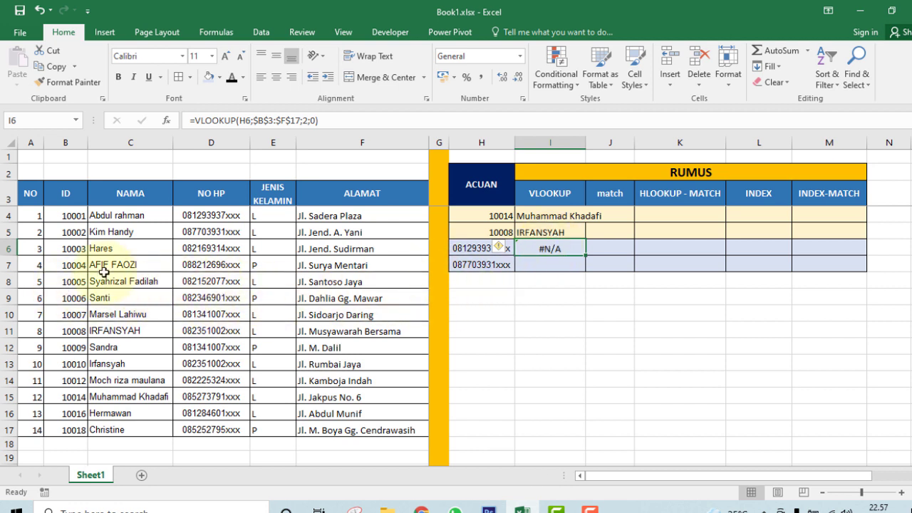
left_click(555, 230)
double_click(555, 231)
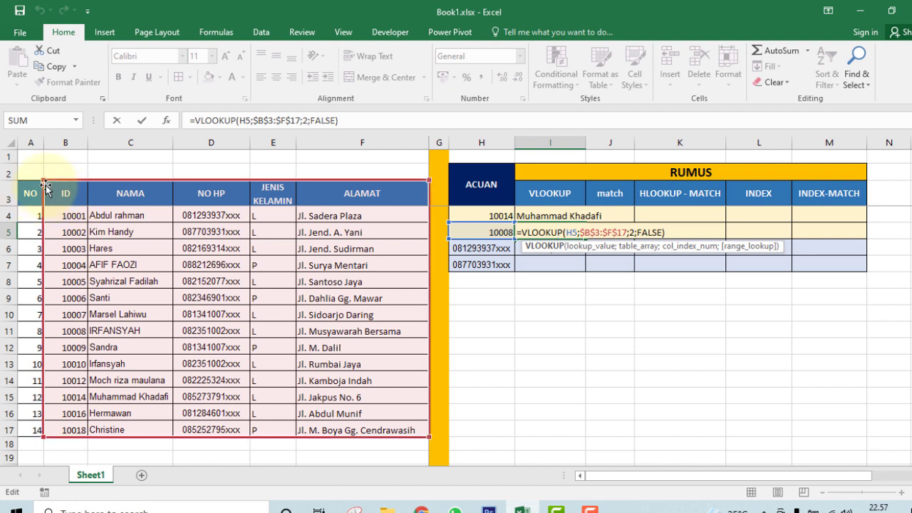
mouse_move(26, 181)
left_mouse_down()
mouse_move(214, 191)
mouse_move(107, 239)
mouse_move(30, 194)
left_mouse_up()
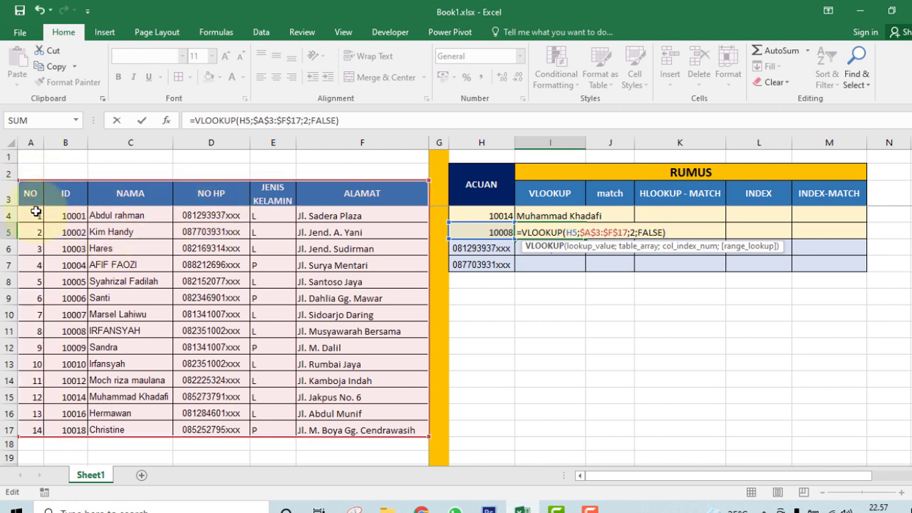
key("Return")
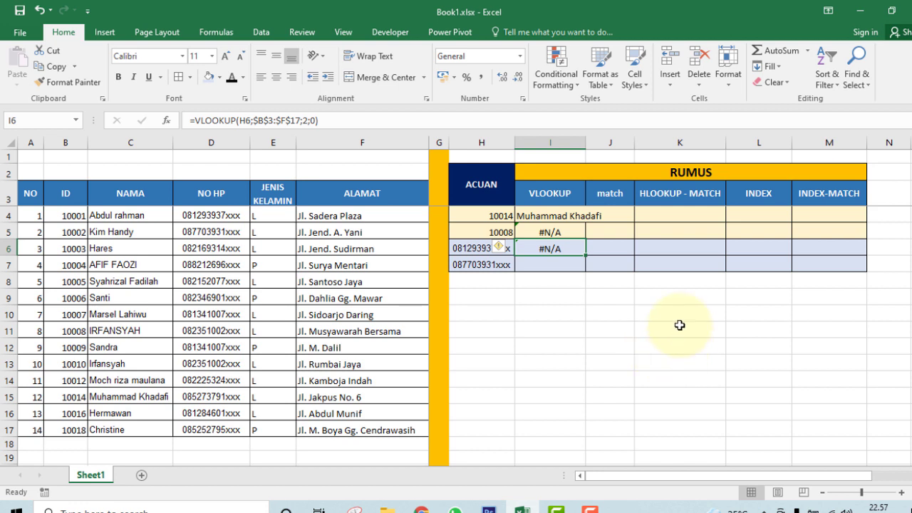
key("ctrl+z")
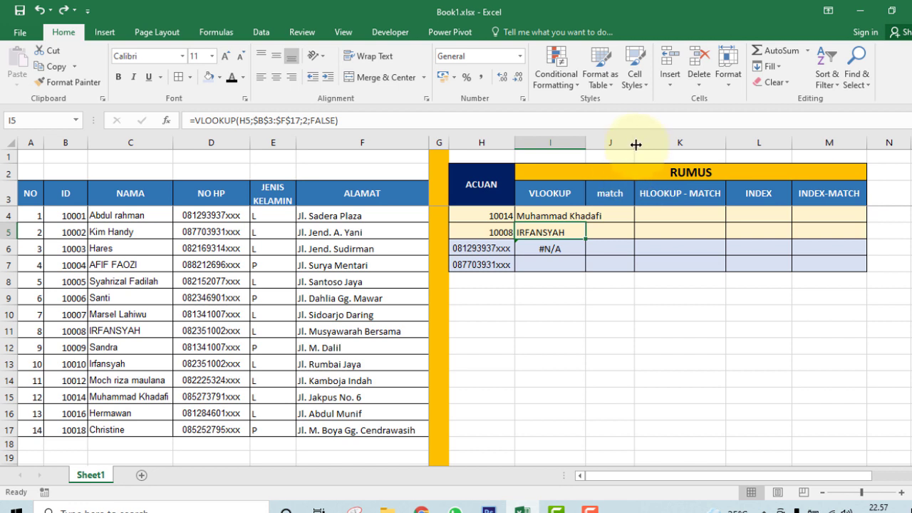
- Slightly widen the match column (J) in the RUMUS table
left_click_drag(634, 143, 637, 143)
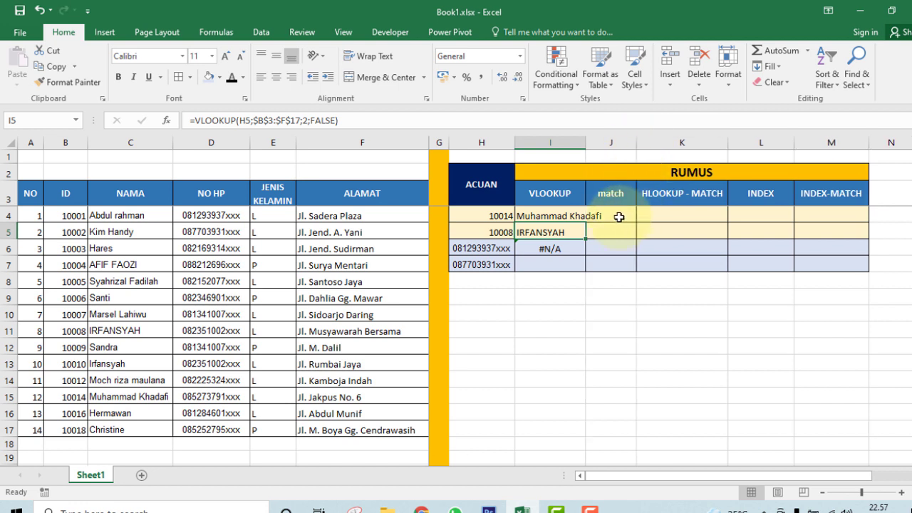
left_click(602, 194)
left_click(765, 187)
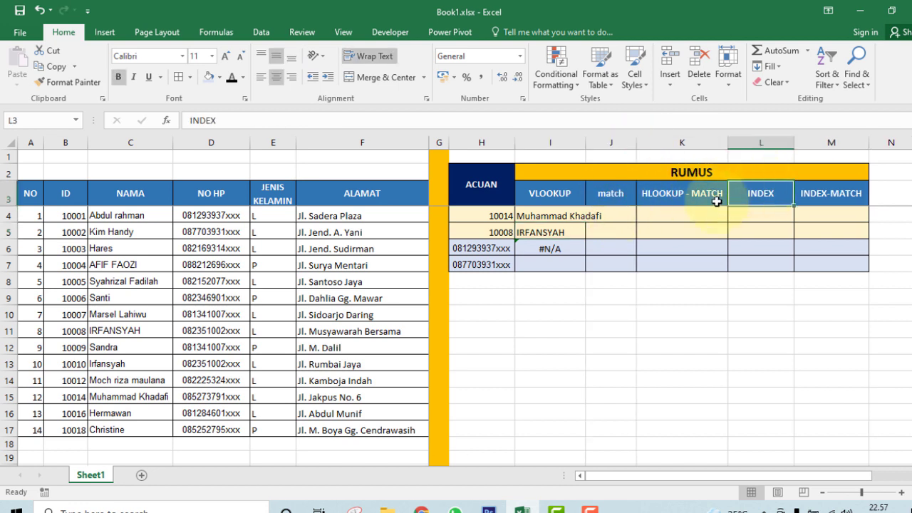
- Start a MATCH formula in J4 with H4 as the lookup value
left_click(604, 217)
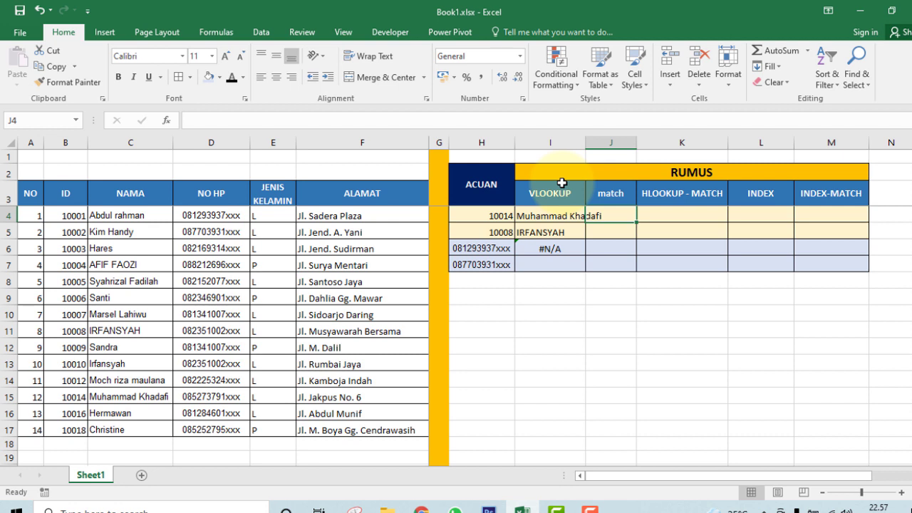
type("=")
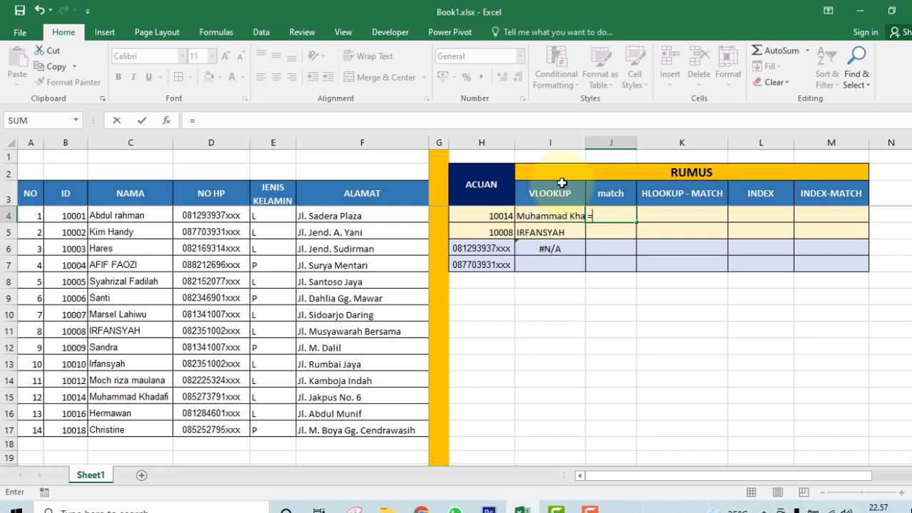
type("MA")
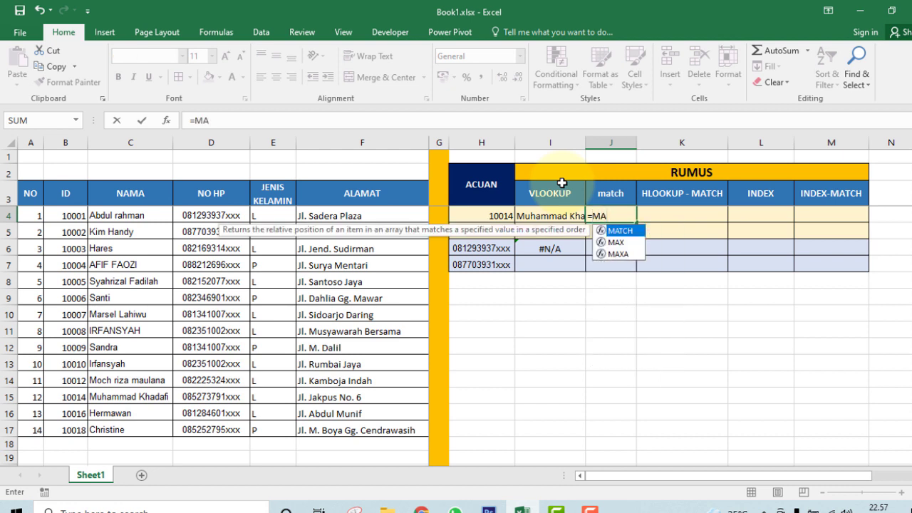
key("Tab")
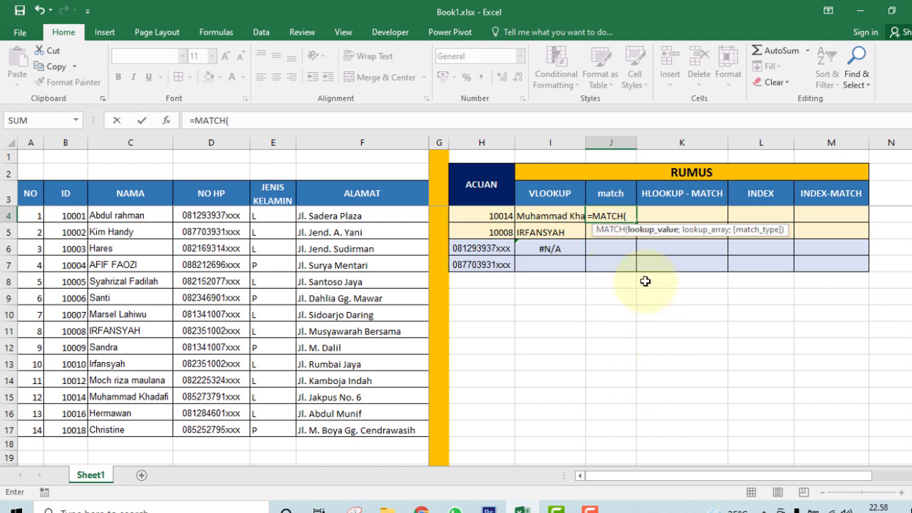
left_click(481, 215)
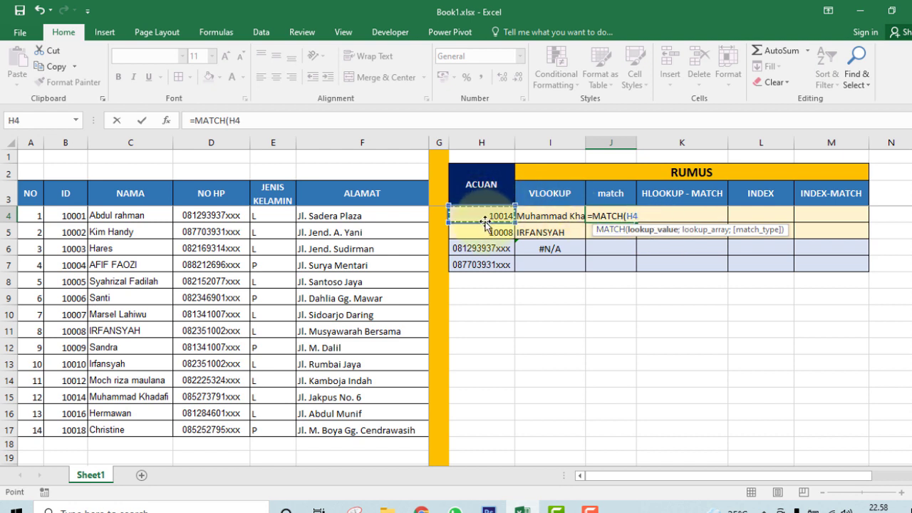
type(";")
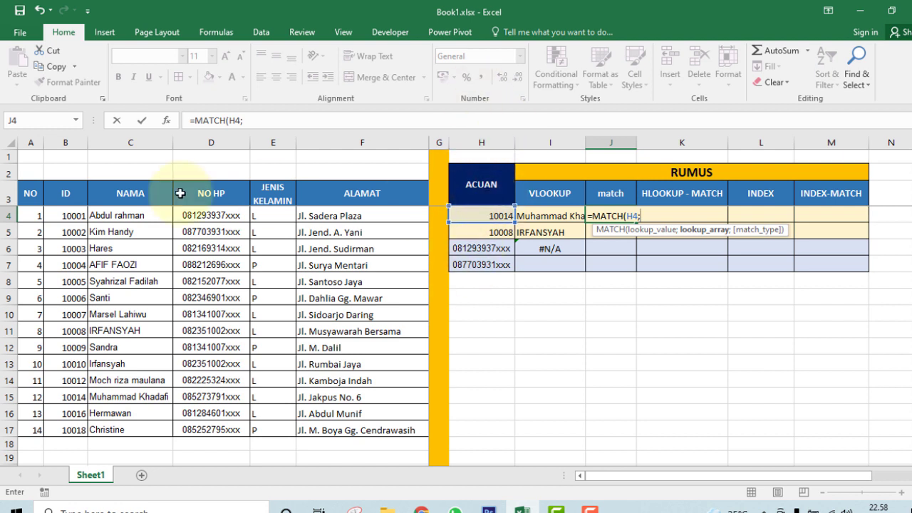
- Complete the MATCH formula in J4 with the absolute lookup array $B$3:$B$17 and match type 0
left_click_drag(71, 193, 78, 428)
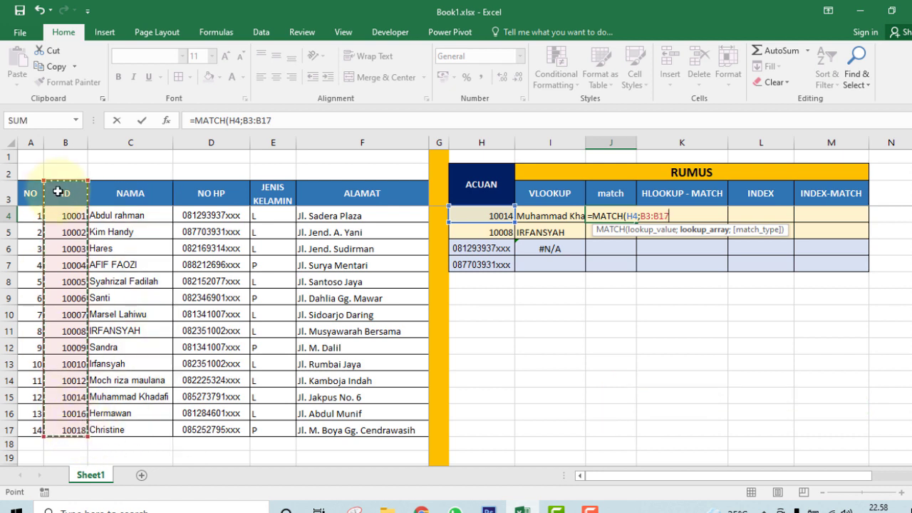
left_click_drag(69, 215, 71, 430)
left_click_drag(67, 193, 70, 428)
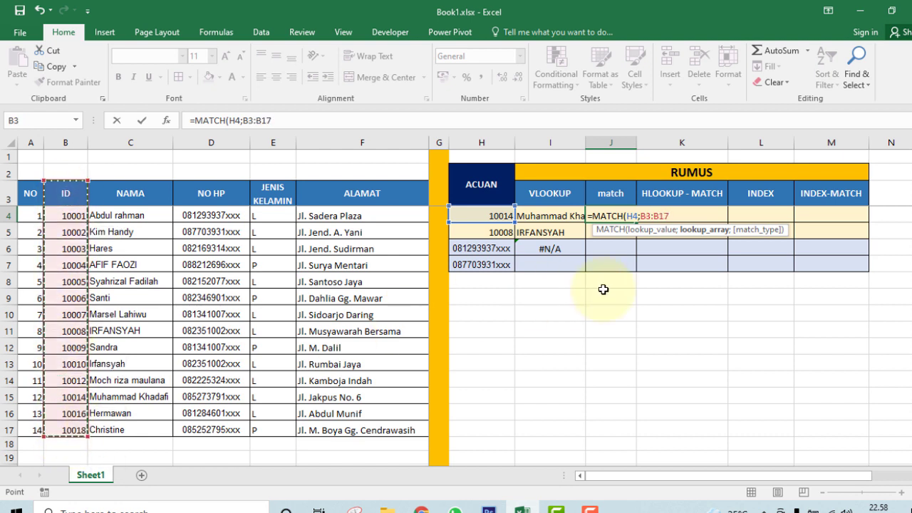
key("F4")
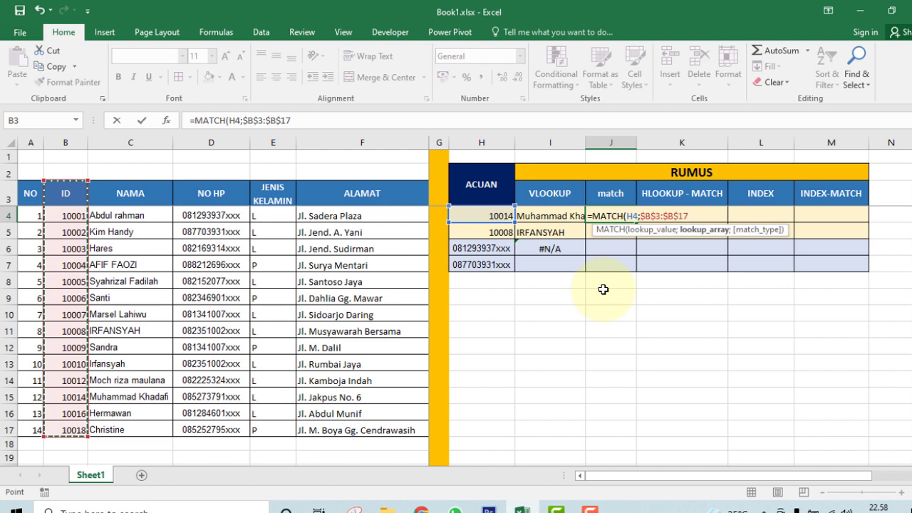
type(";0")
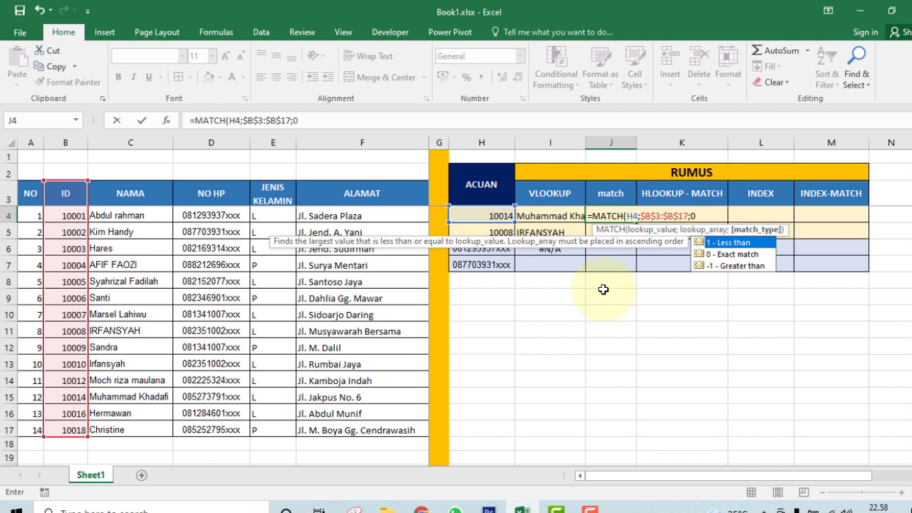
type(")")
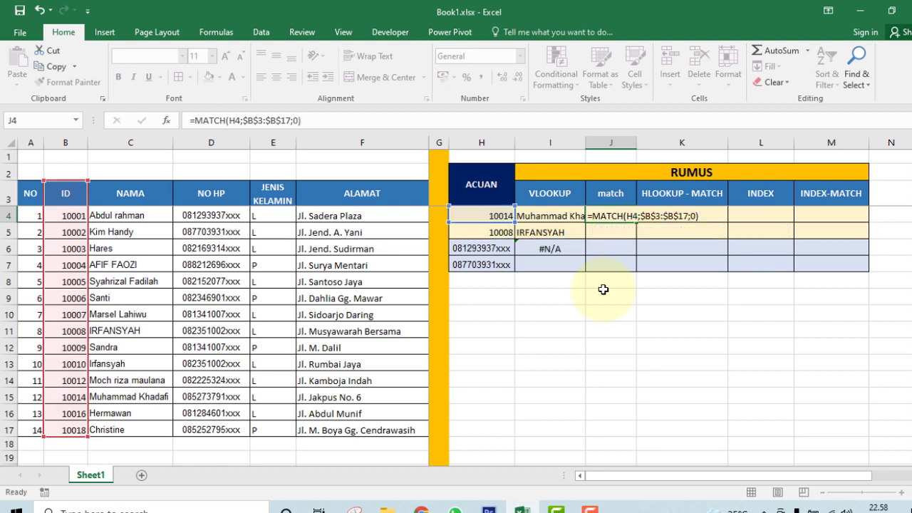
key("Return")
- Examine the MATCH formula in J4 and compare its result with the table row holding ID 10014
left_click(620, 216)
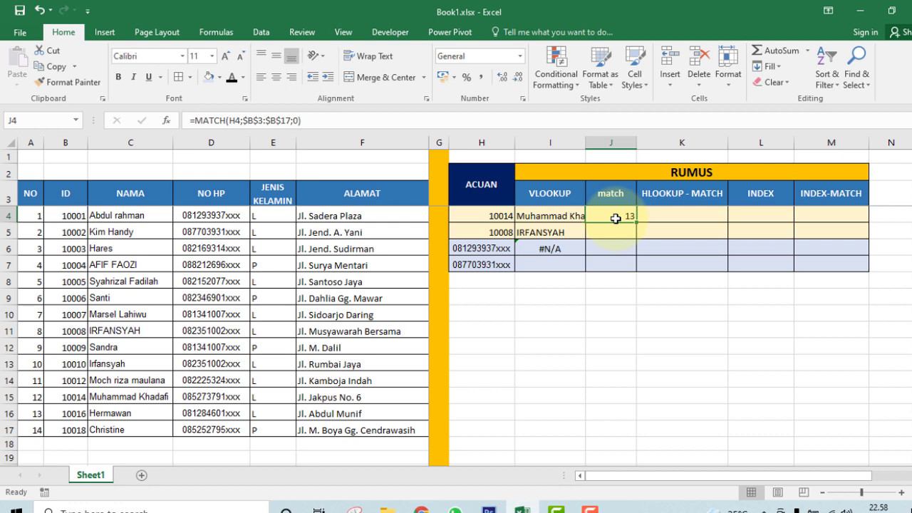
double_click(616, 219)
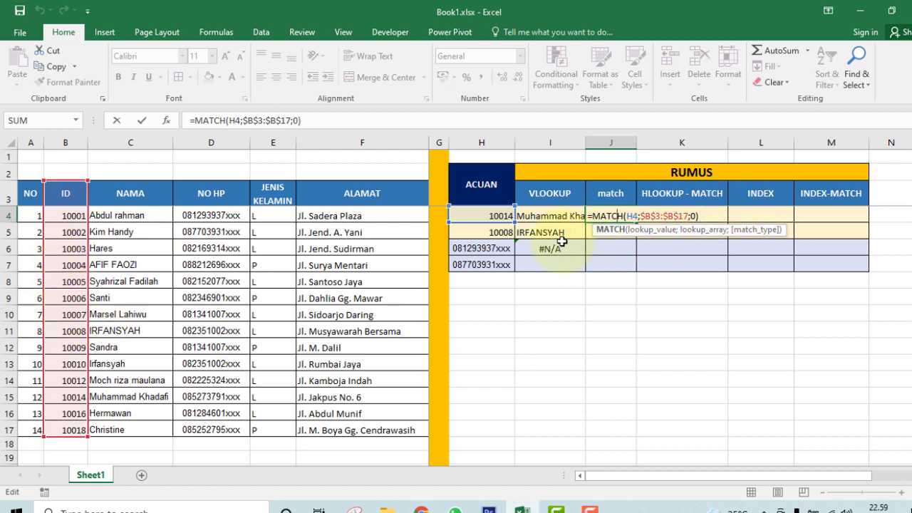
key("Return")
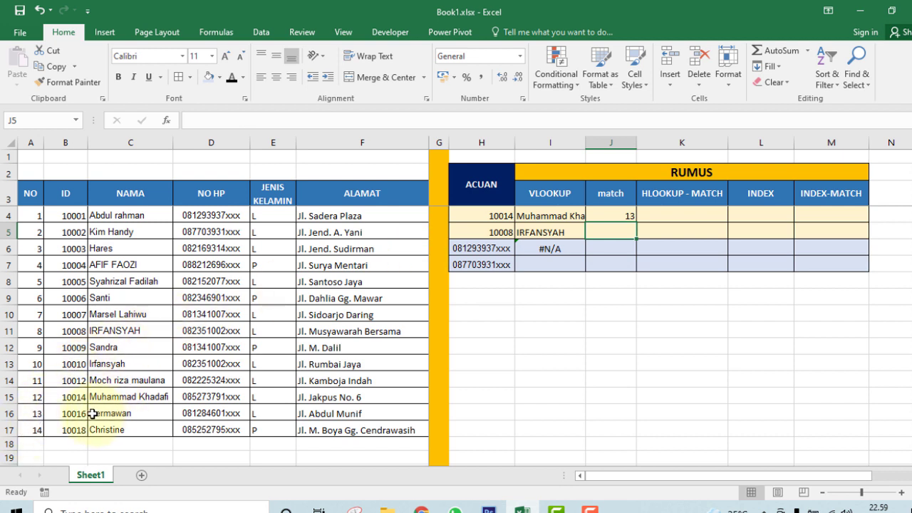
left_click(9, 397)
left_click(71, 398)
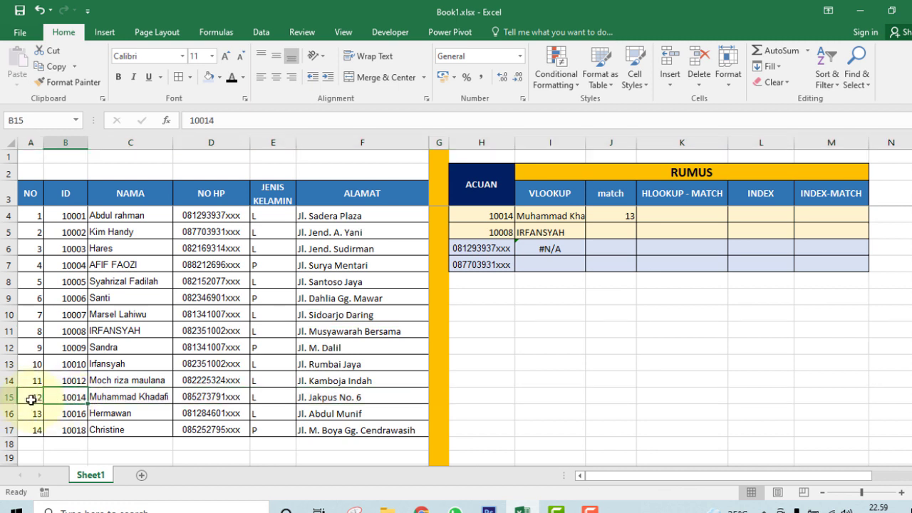
left_click(32, 397)
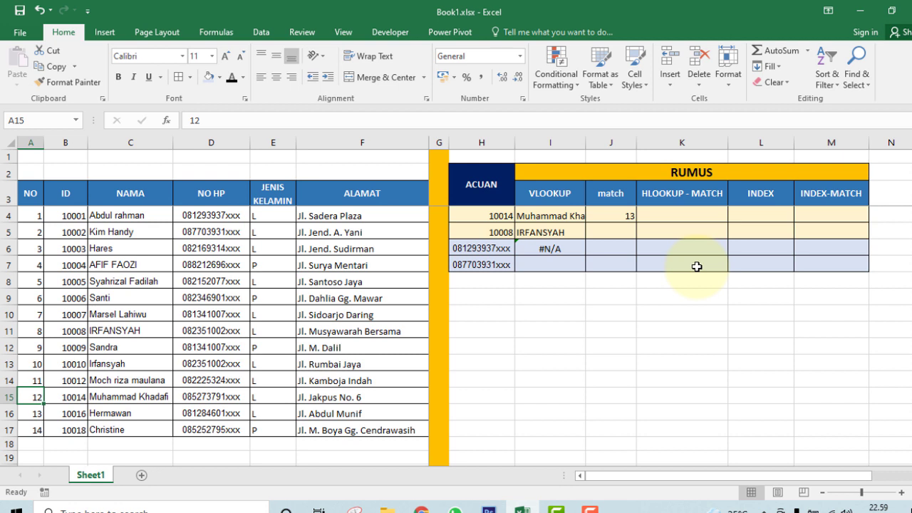
- Copy the MATCH formula from J4 down to J5 and check it against the table row for ID 10008
left_click(664, 214)
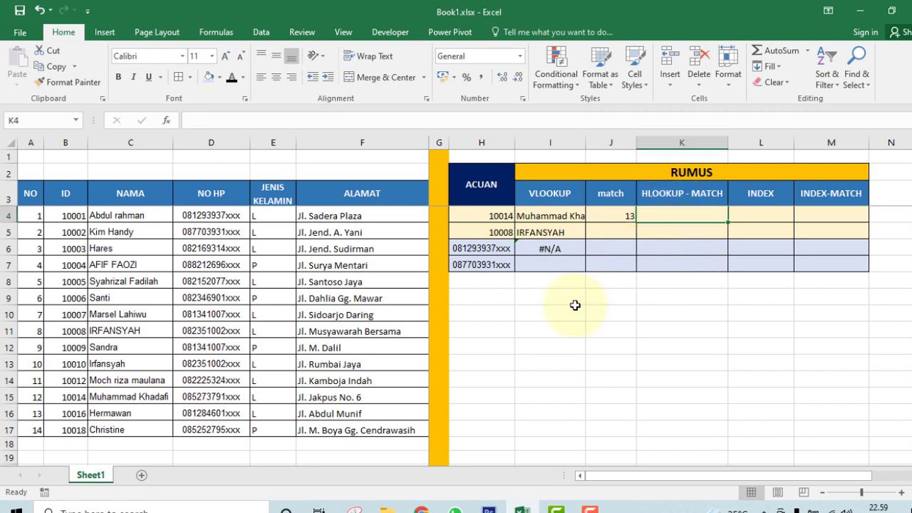
left_click(614, 216)
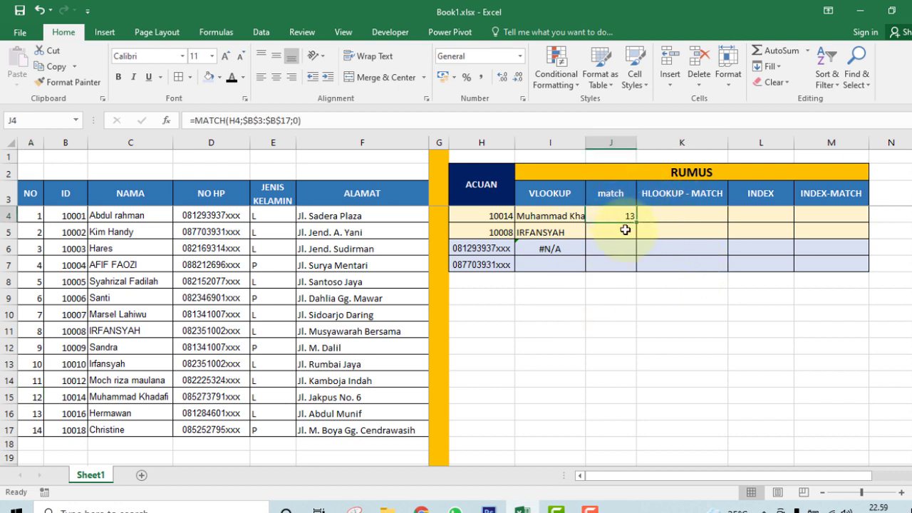
left_click_drag(638, 236, 636, 238)
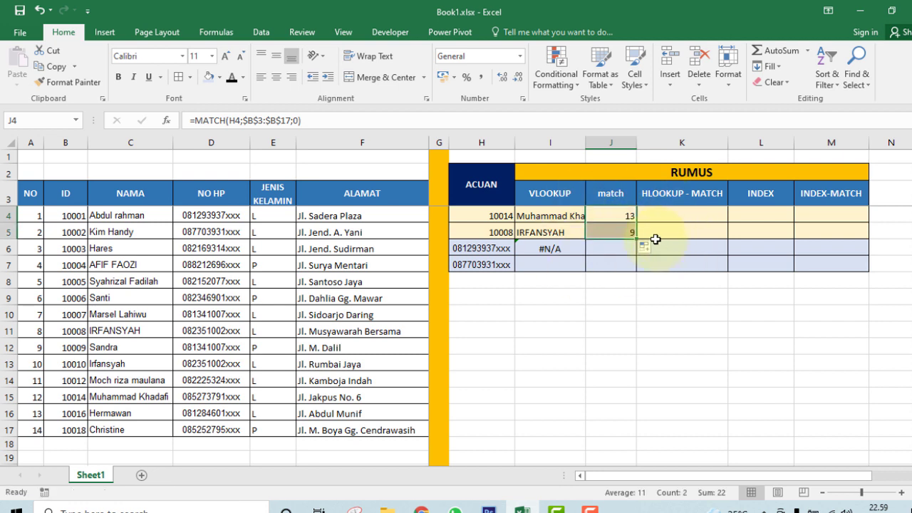
left_click(627, 232)
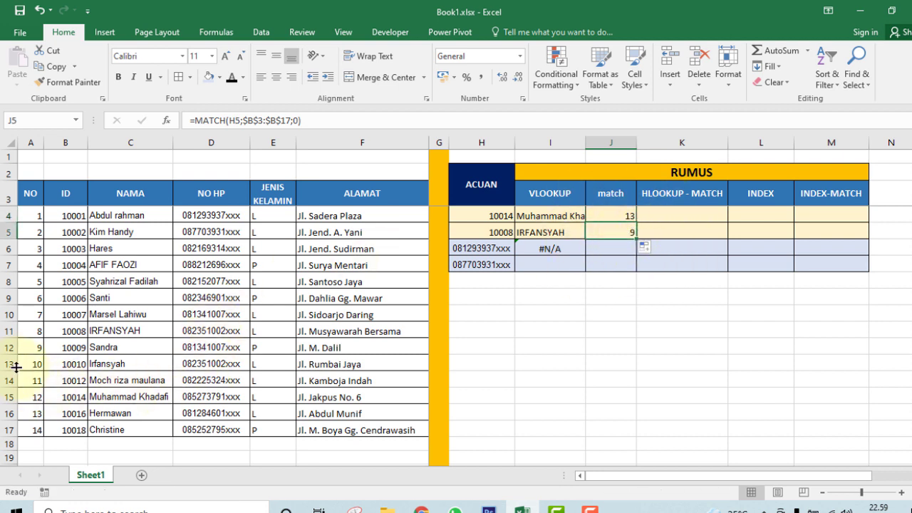
left_click_drag(52, 330, 128, 331)
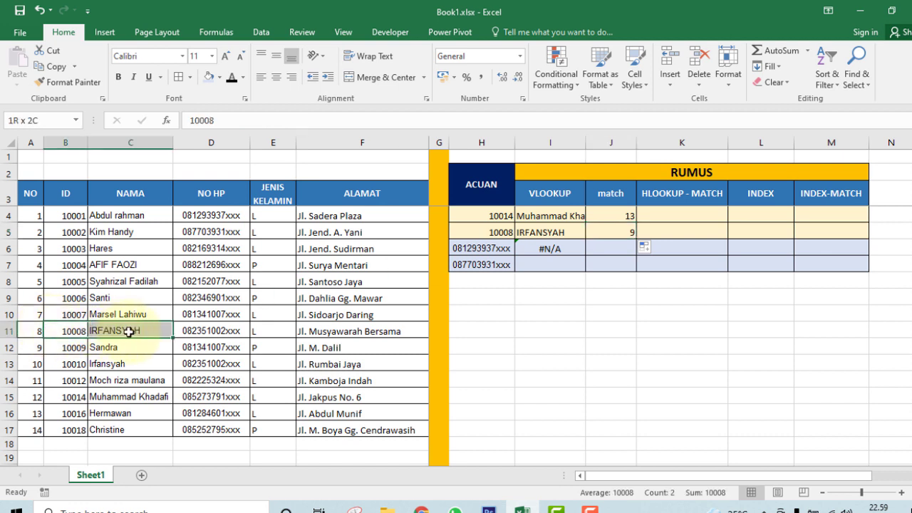
- Examine the full data table A3:F17, including its header row, as the source for the HLOOKUP
left_click(673, 216)
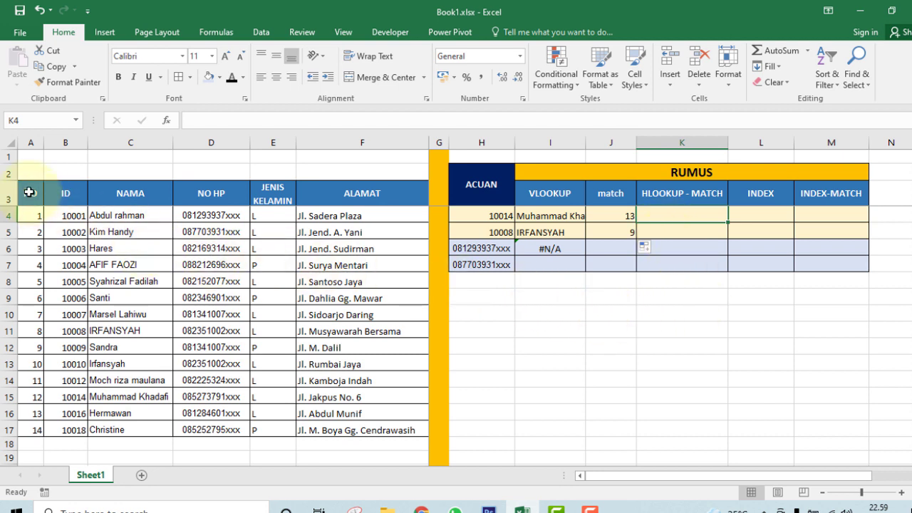
left_click_drag(31, 193, 393, 432)
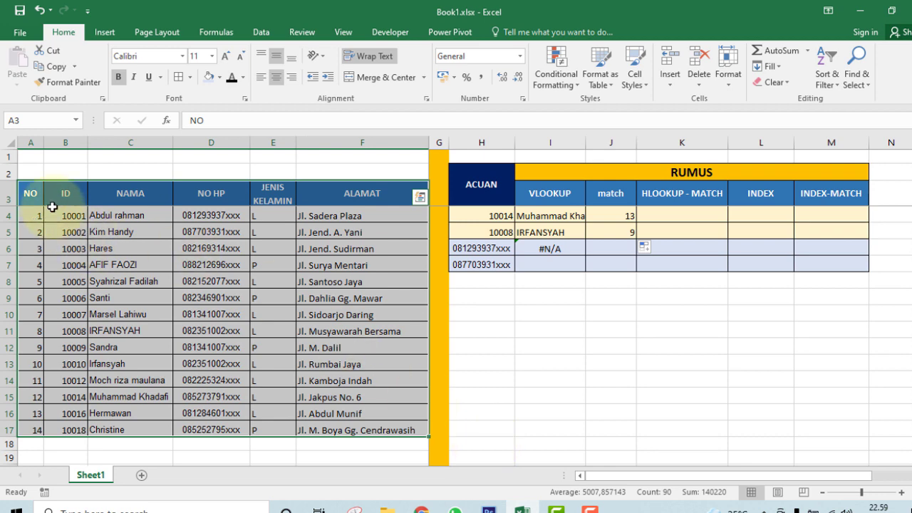
left_click(26, 192)
left_click_drag(26, 192, 360, 428)
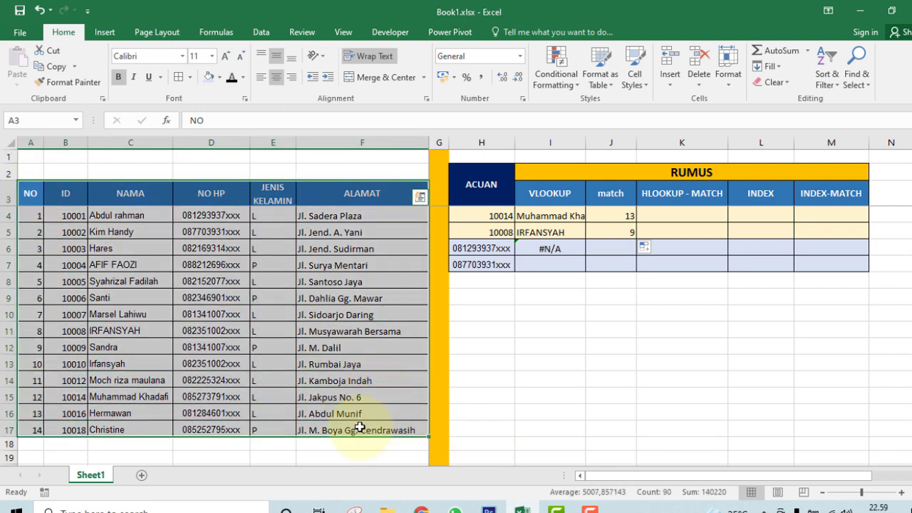
- Start an HLOOKUP formula in K4 with the text "NAMA" as its lookup value
left_click(678, 217)
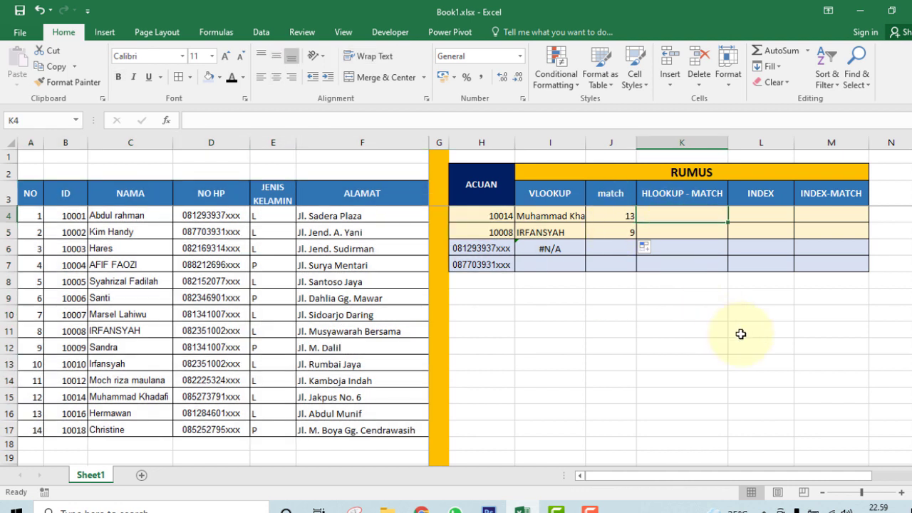
type("=H")
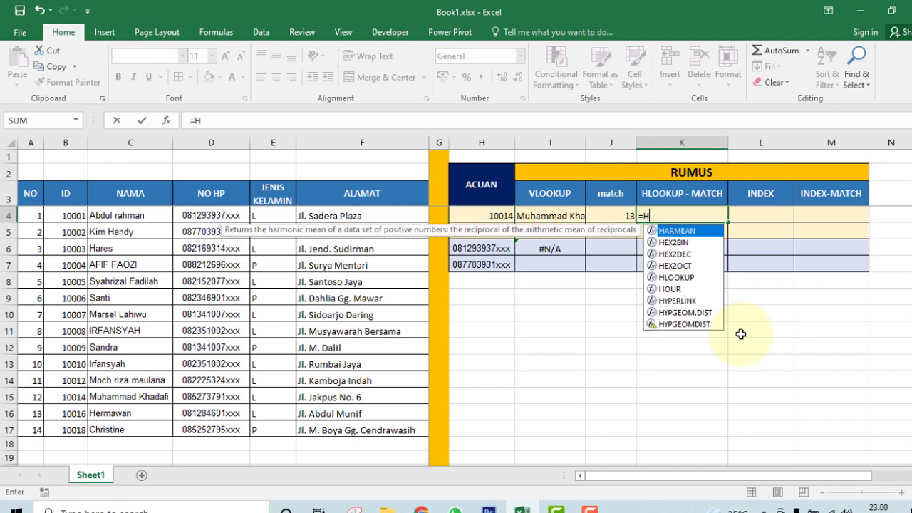
type("L")
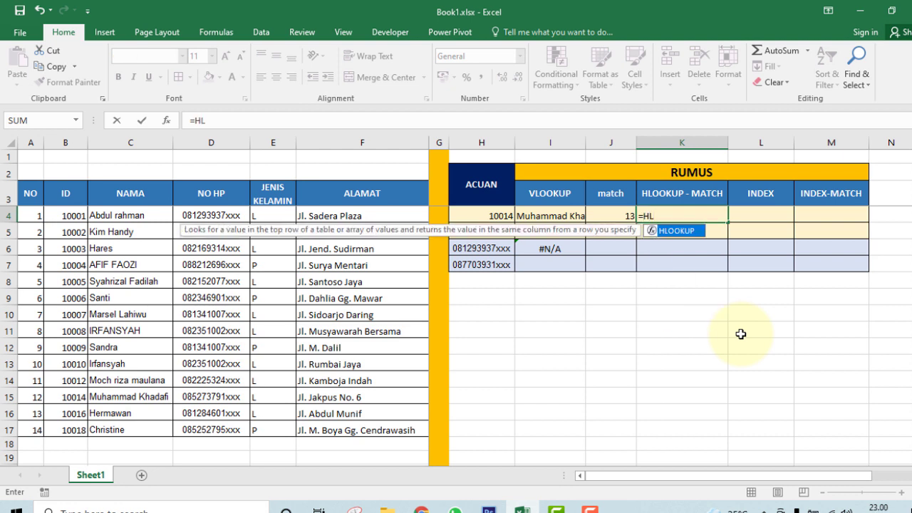
key("Tab")
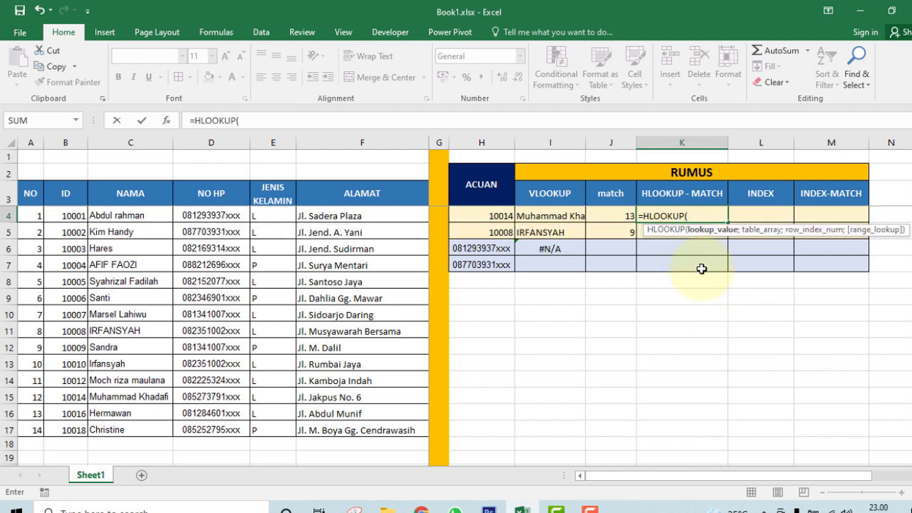
left_click(477, 215)
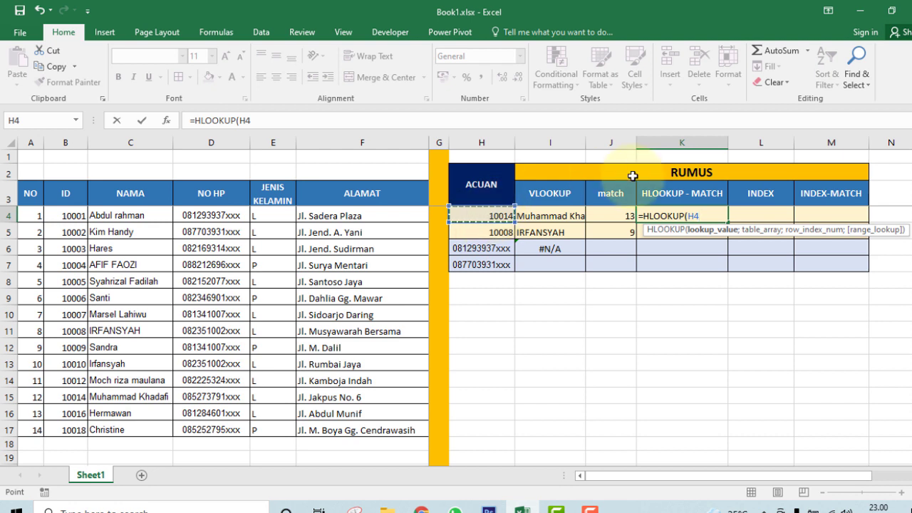
key("BackSpace")
key("BackSpace")
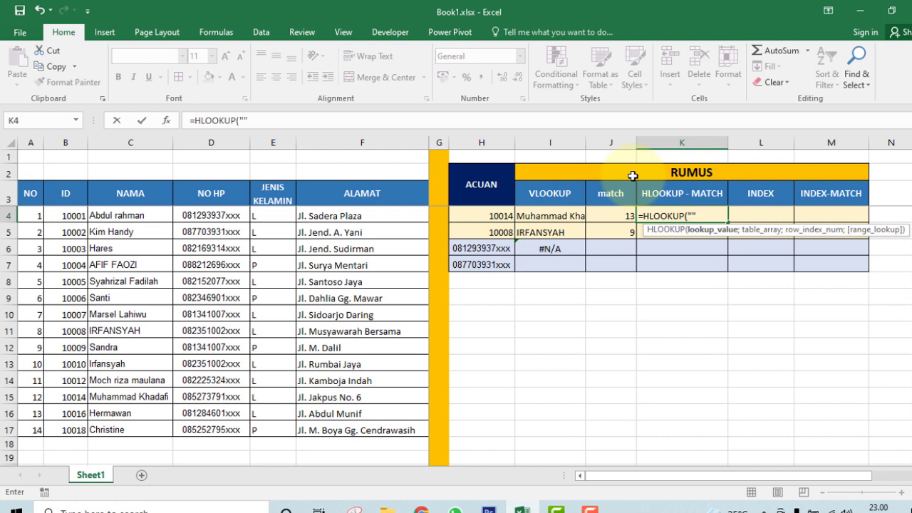
key("Return")
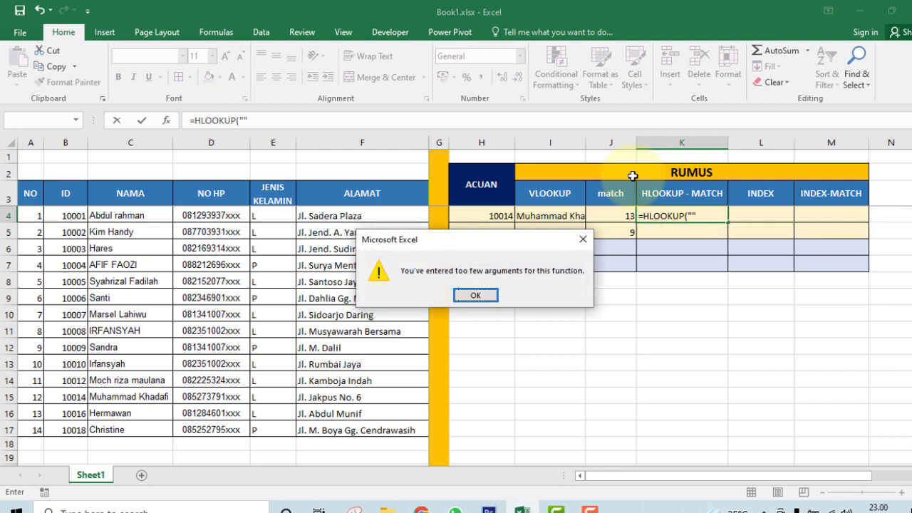
left_click(478, 295)
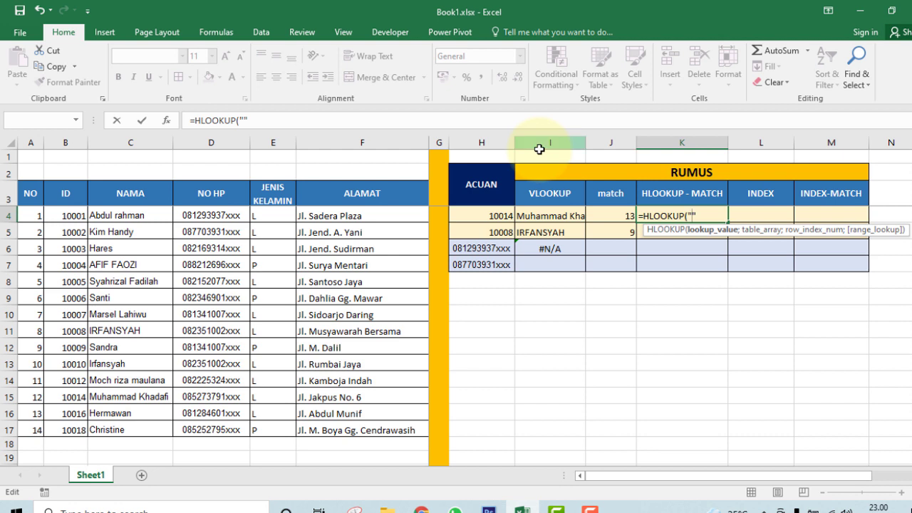
type("AMA")
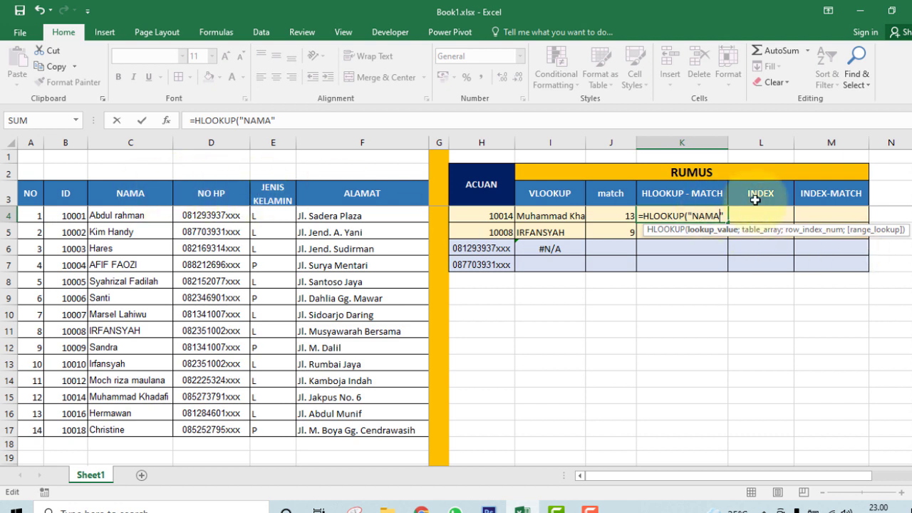
type(";")
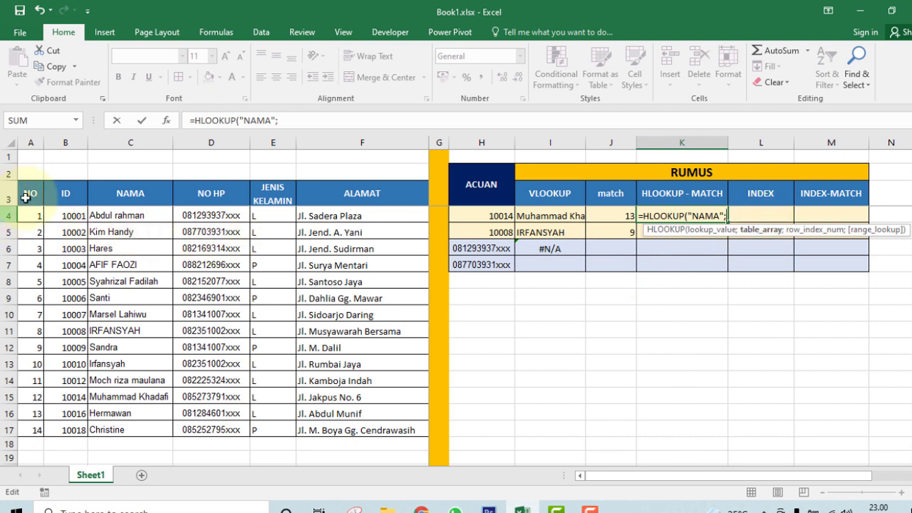
- Complete the HLOOKUP in K4 with the absolute table array $B$3:$F$17, row index 3 and exact match FALSE
left_click(72, 202)
left_click_drag(72, 201, 411, 434)
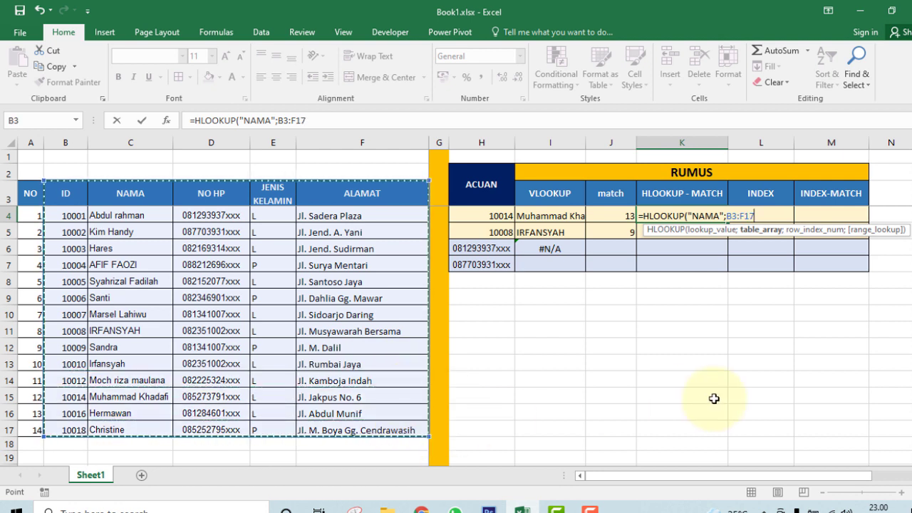
key("F4")
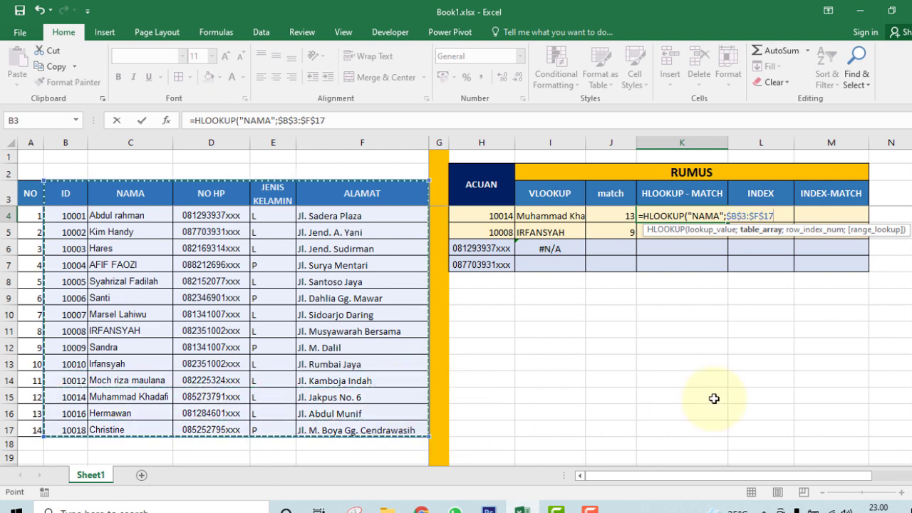
type(";3")
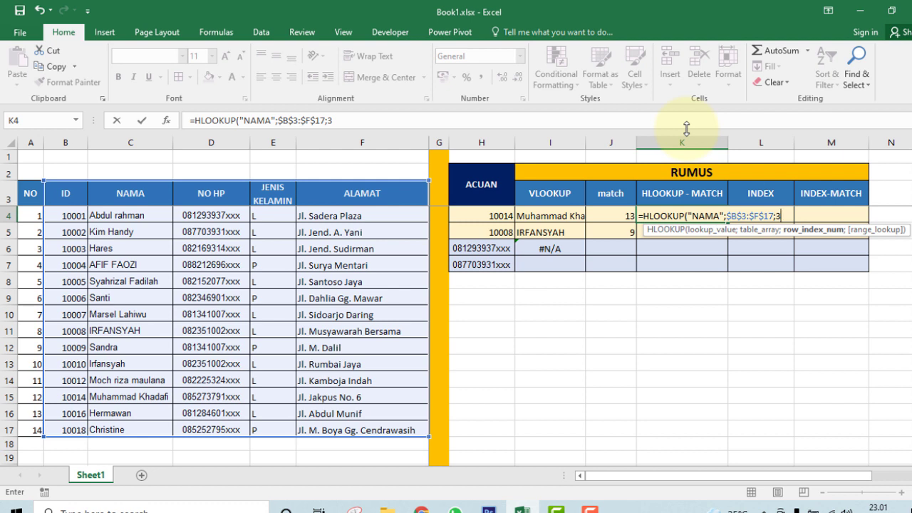
key("BackSpace")
type(";")
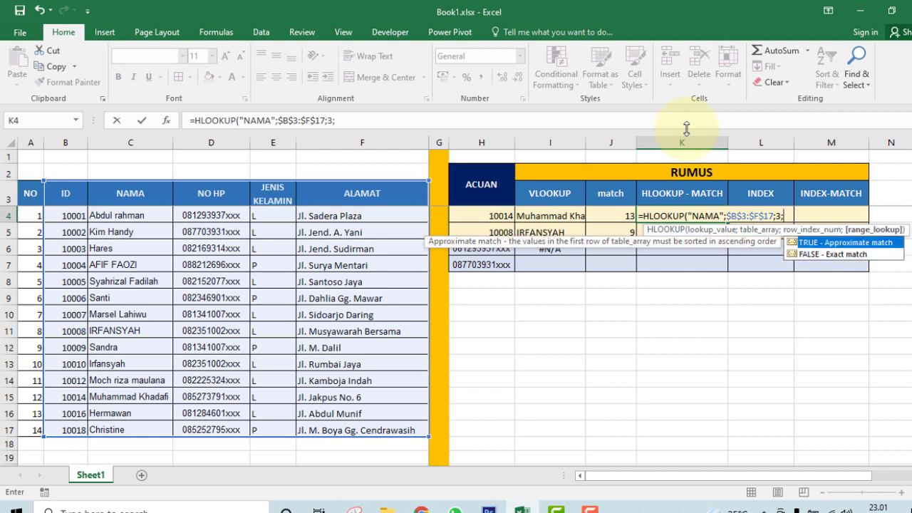
key("Down")
key("Tab")
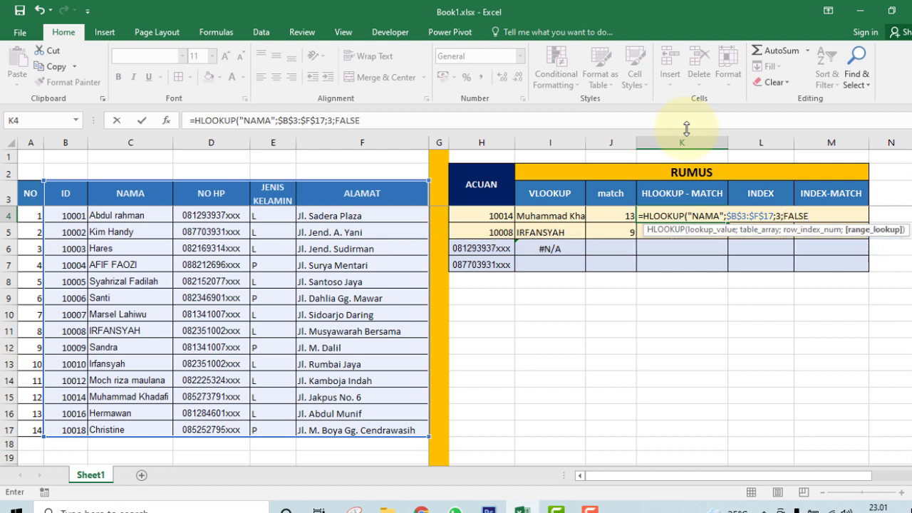
key("Return")
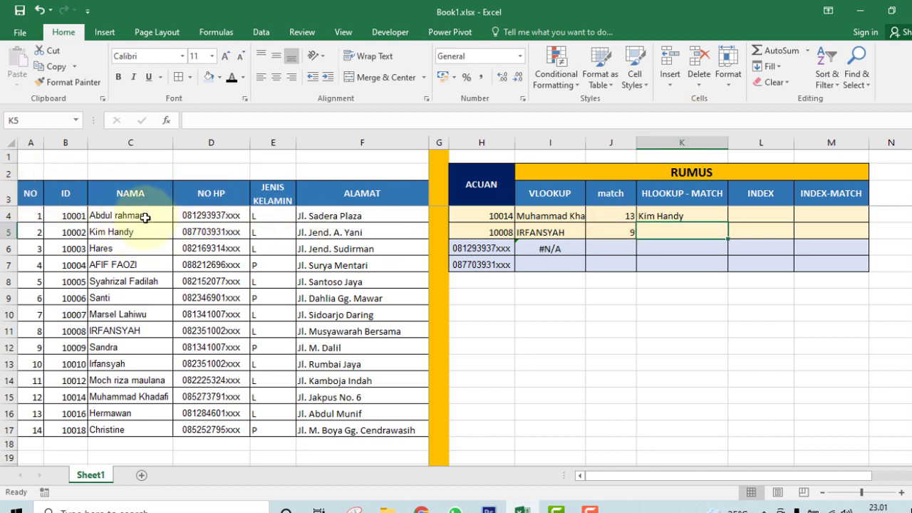
- Check the HLOOKUP result in K4 against the third row of the table range, counting from the header row
left_click(9, 203)
left_click(8, 215)
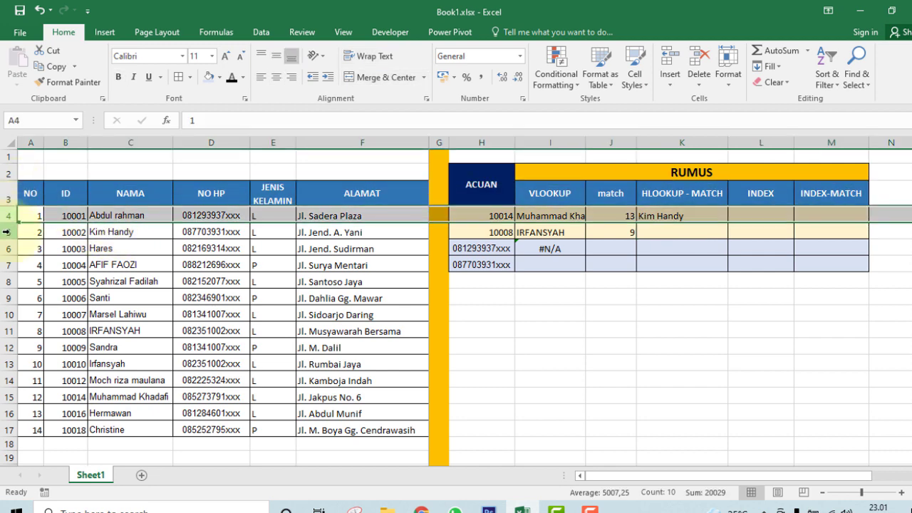
left_click(8, 232)
left_click(134, 233)
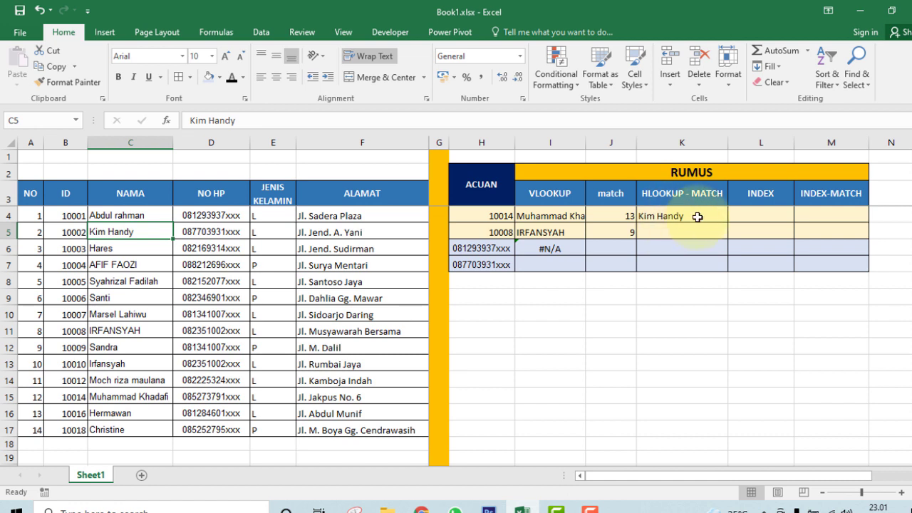
- Review the row index argument of the HLOOKUP formula in K4 and copy the formula down to K5
left_click(698, 217)
double_click(698, 217)
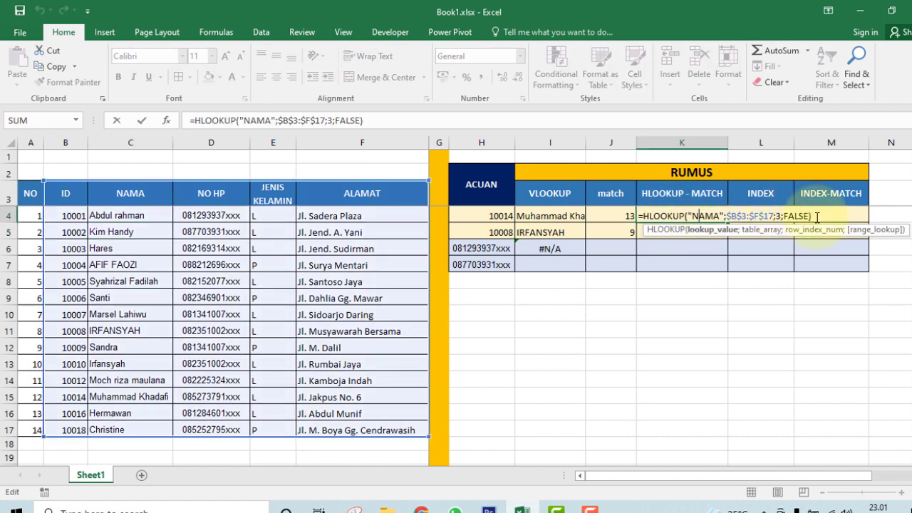
left_click(780, 216)
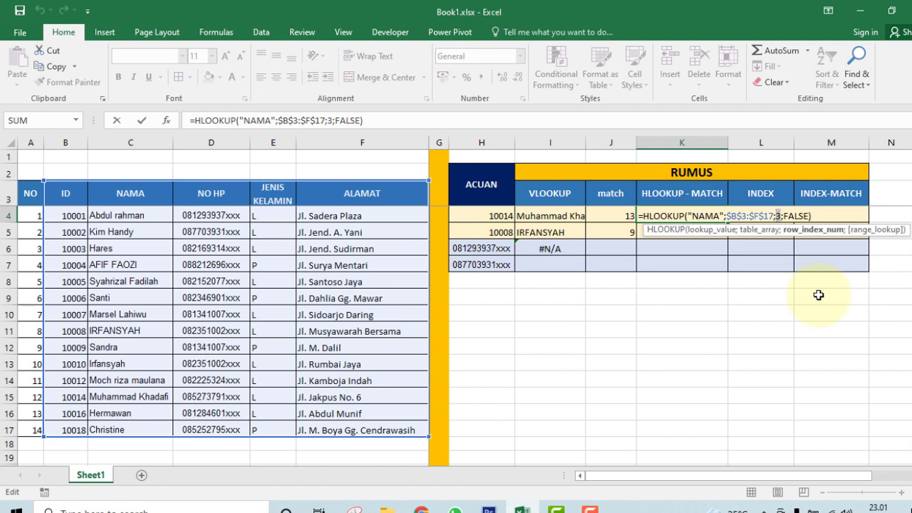
double_click(778, 216)
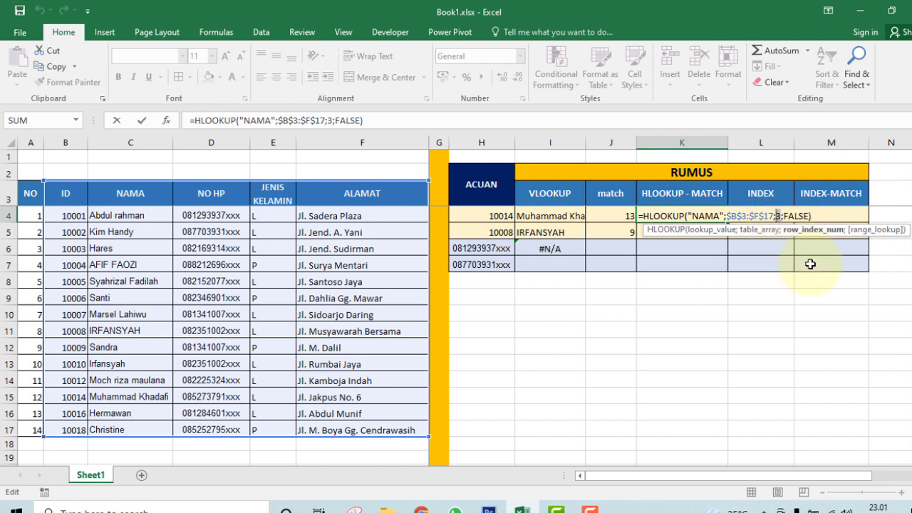
key("Return")
left_click(713, 215)
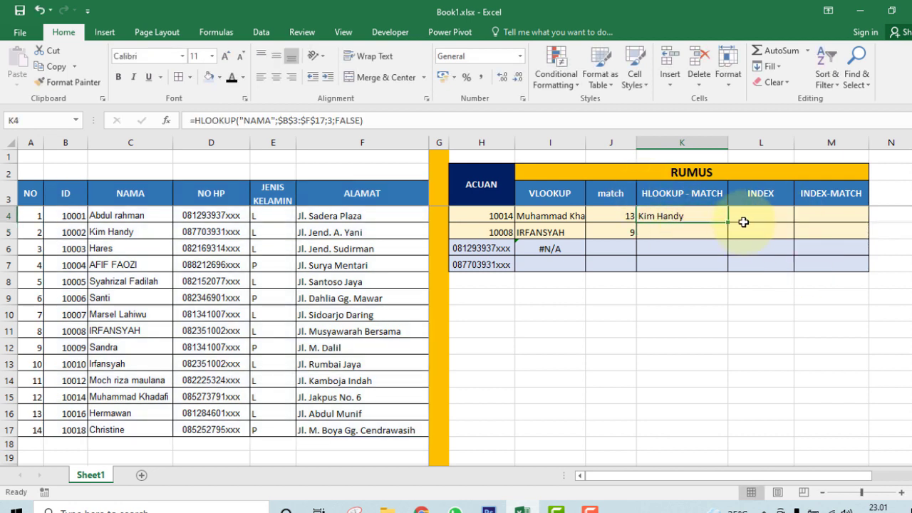
left_click_drag(727, 223, 730, 240)
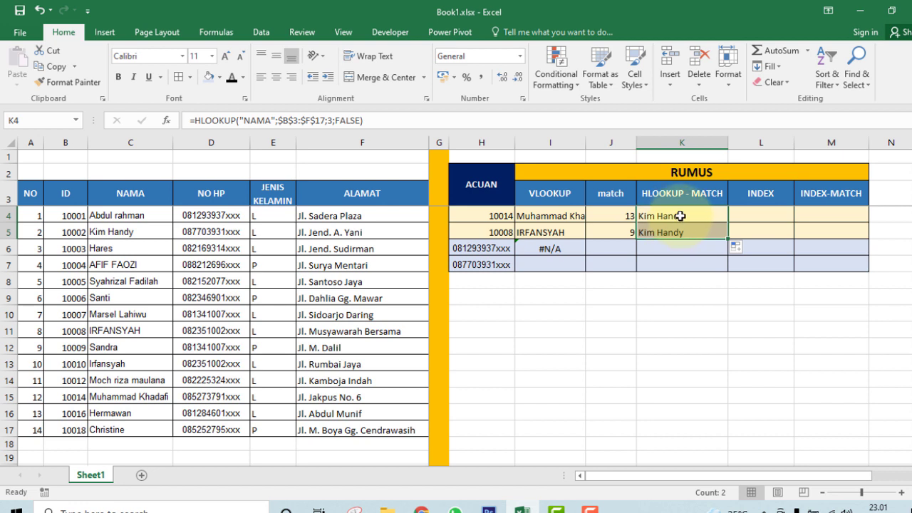
- Replace the row index 3 in K4's HLOOKUP formula with an empty nested MATCH() function
double_click(683, 216)
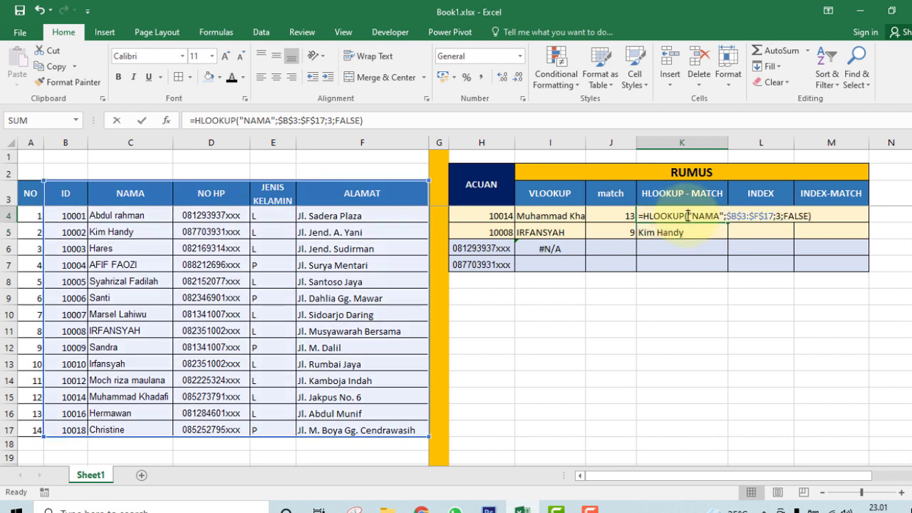
left_click(782, 216)
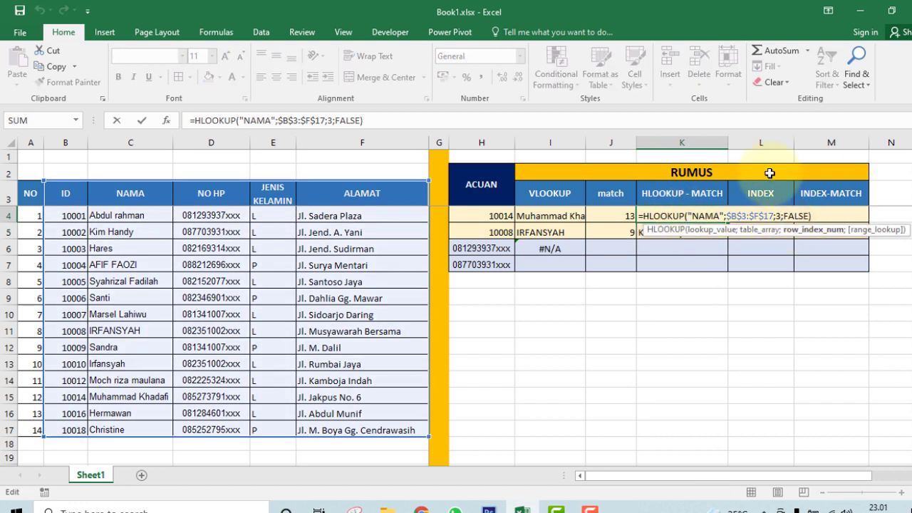
key("BackSpace")
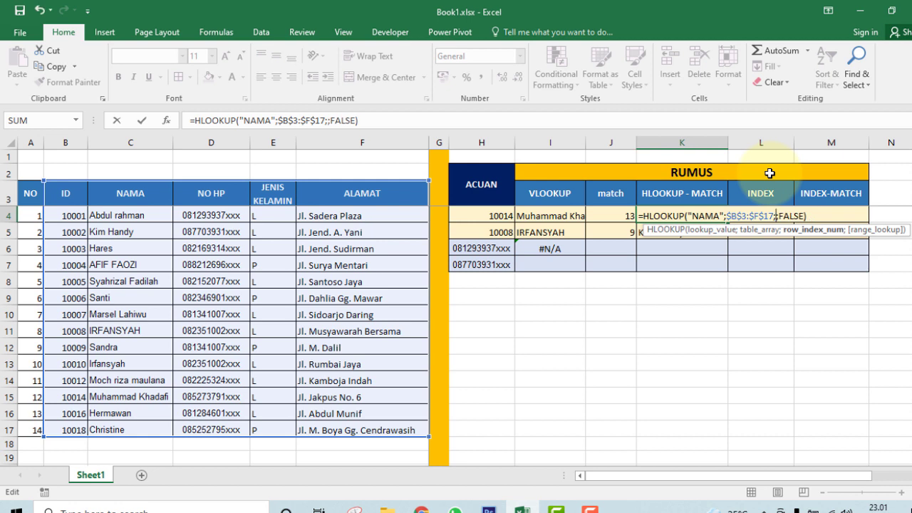
type("MA")
key("Tab")
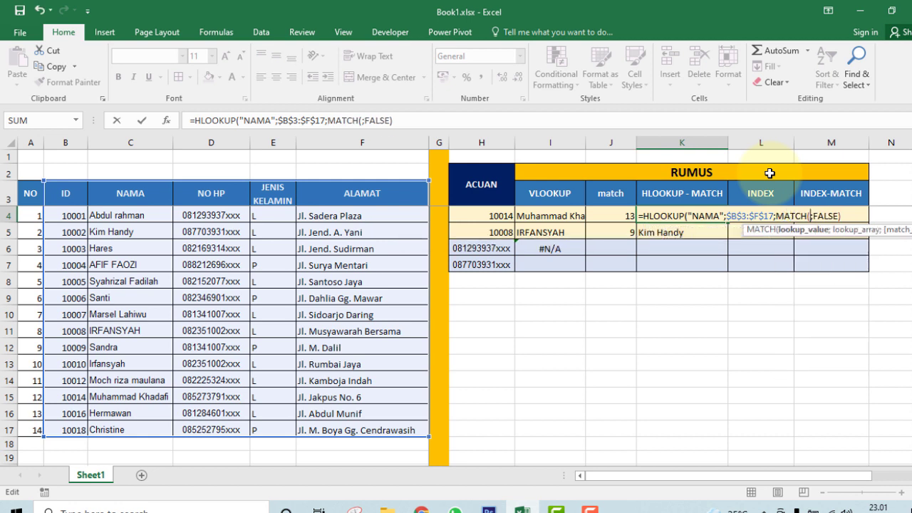
type(")")
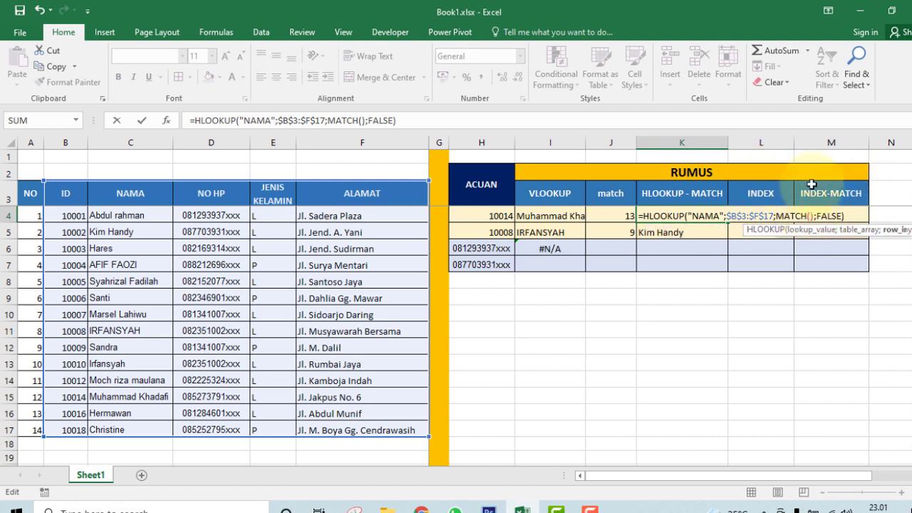
key("Left")
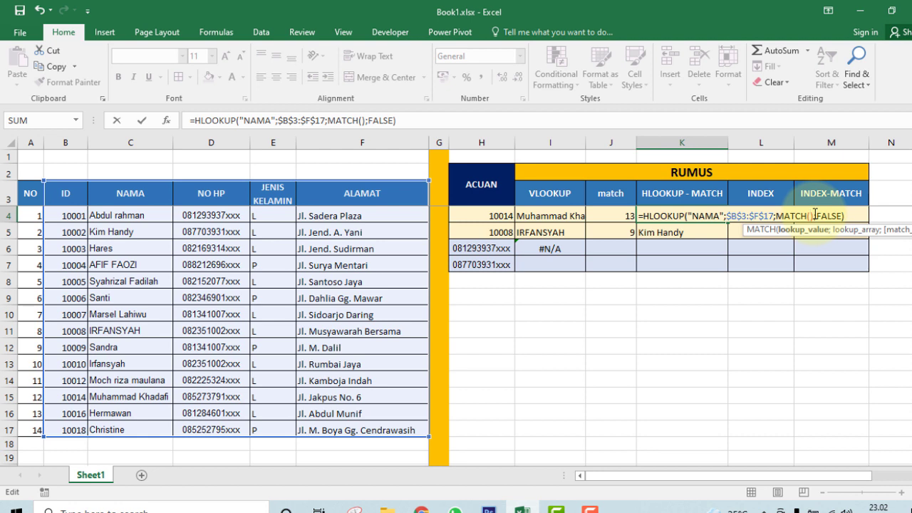
- Complete the nested MATCH in K4's HLOOKUP formula with lookup value H4, absolute lookup array $B$3:$B$17 and match type 0
left_click(491, 215)
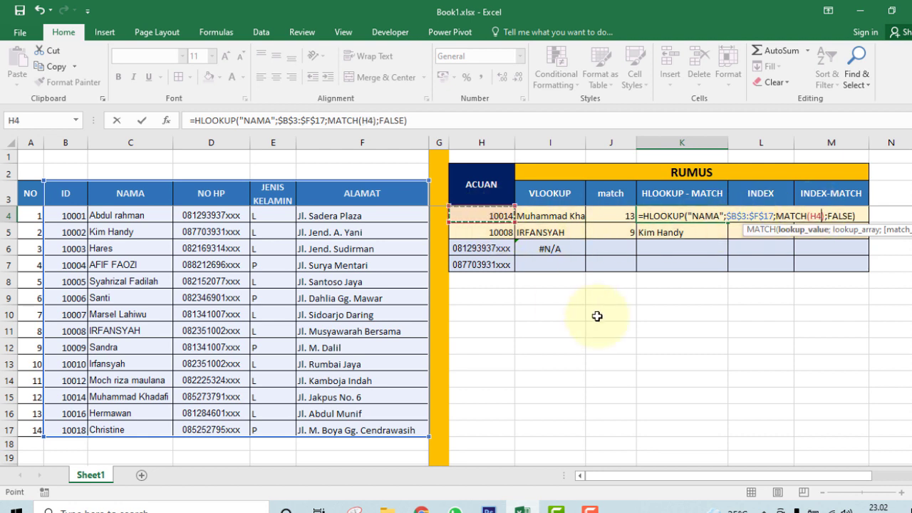
type(";")
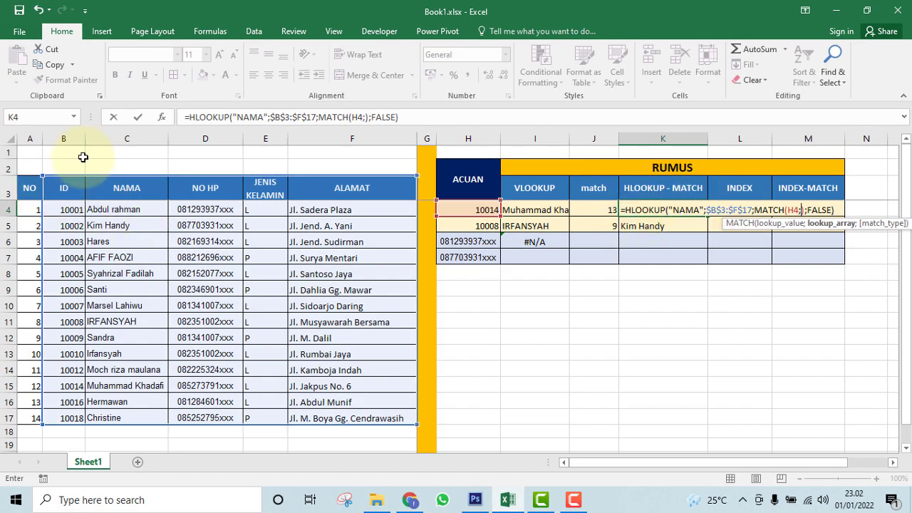
left_click_drag(67, 187, 75, 419)
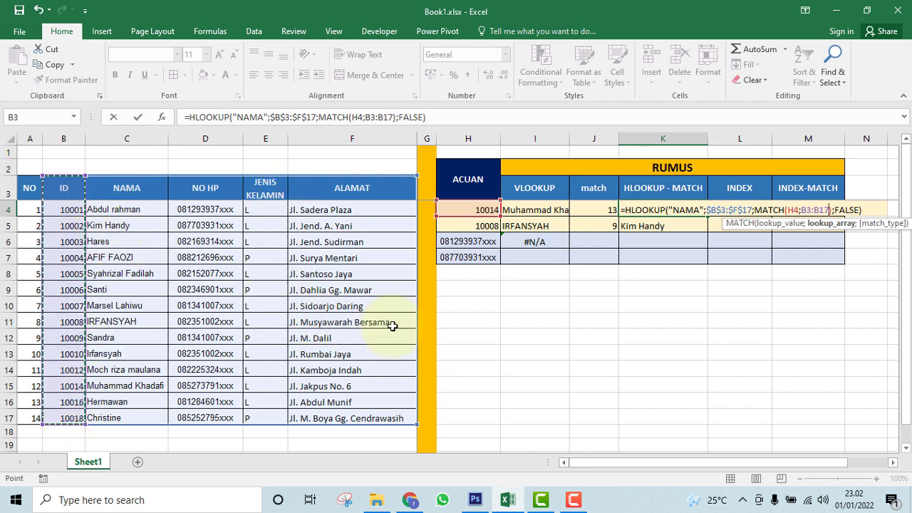
key("F4")
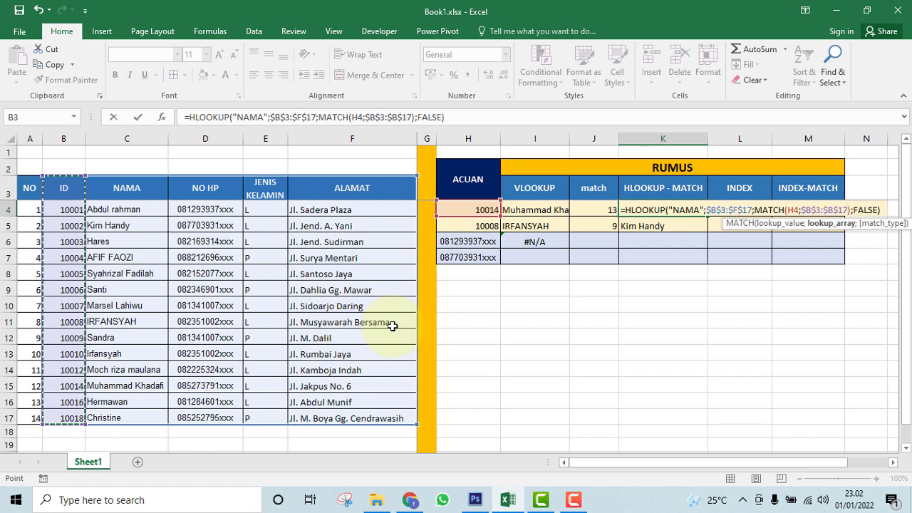
type(";")
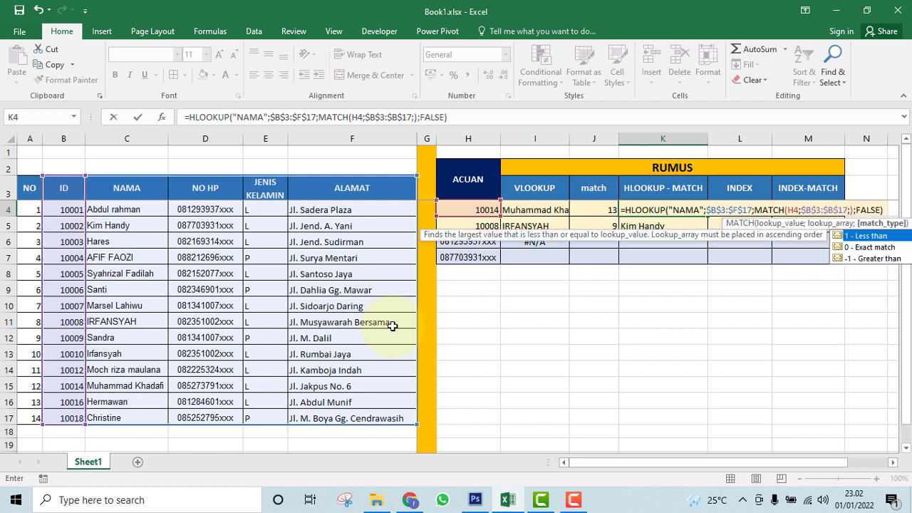
type("0")
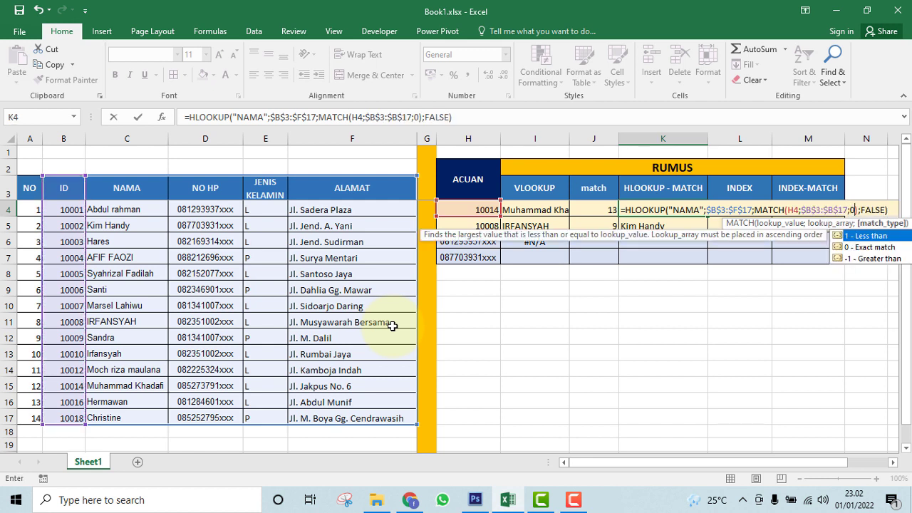
key("Return")
- Copy the HLOOKUP-MATCH formula from K4 down to K5 and change the lookup ID in H5 to the one listed in B14
left_click(647, 210)
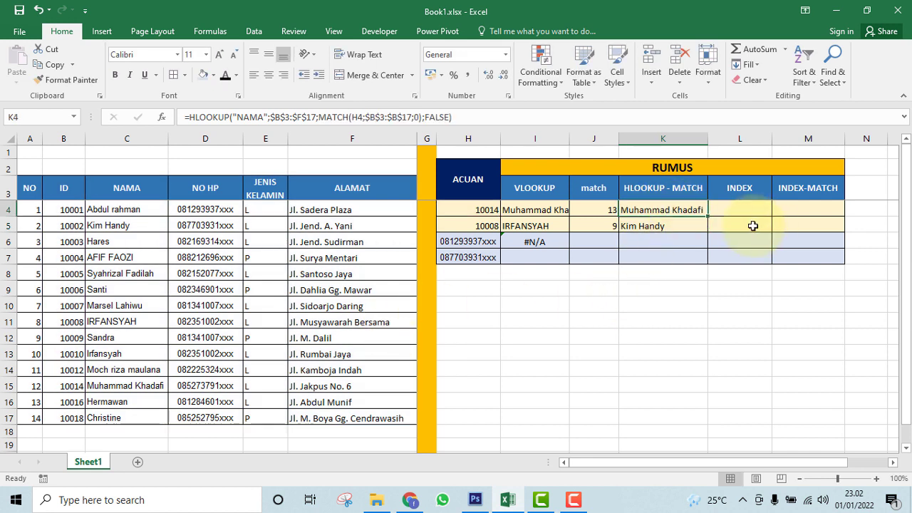
left_click_drag(708, 218, 707, 238)
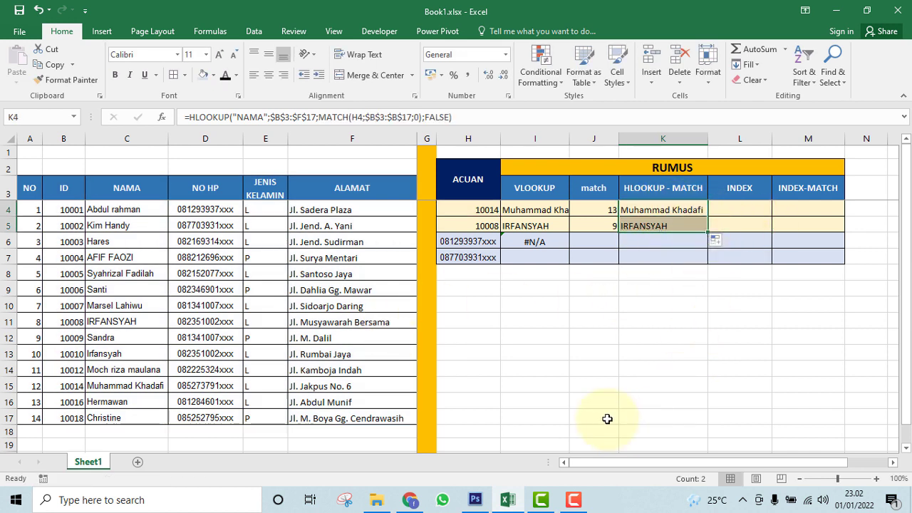
left_click(9, 321)
left_click(475, 226)
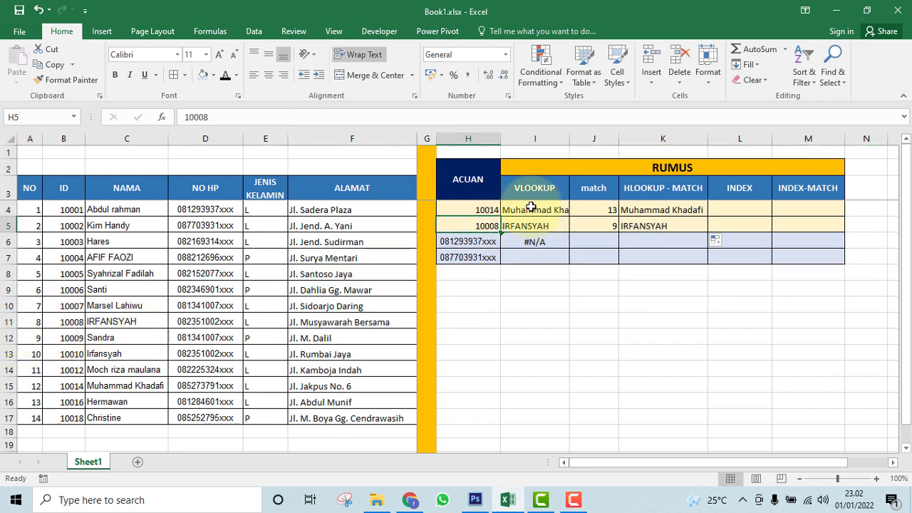
type("12")
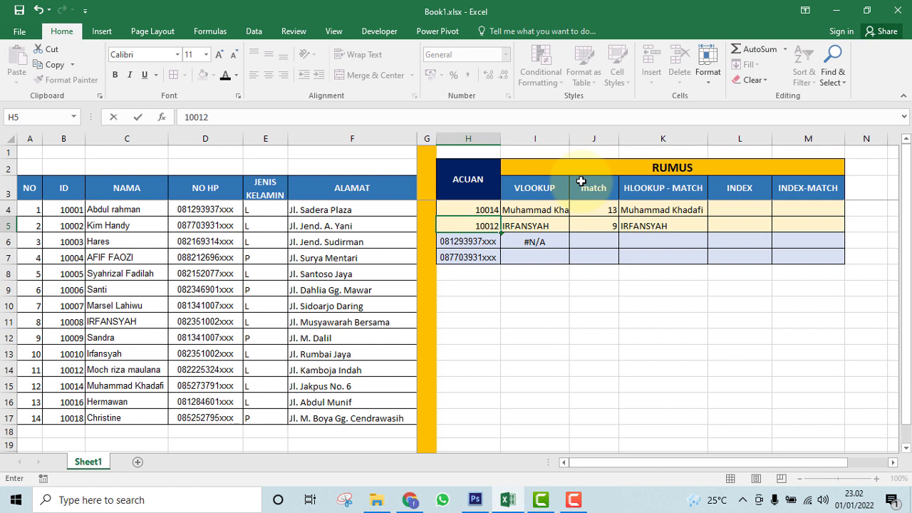
key("Return")
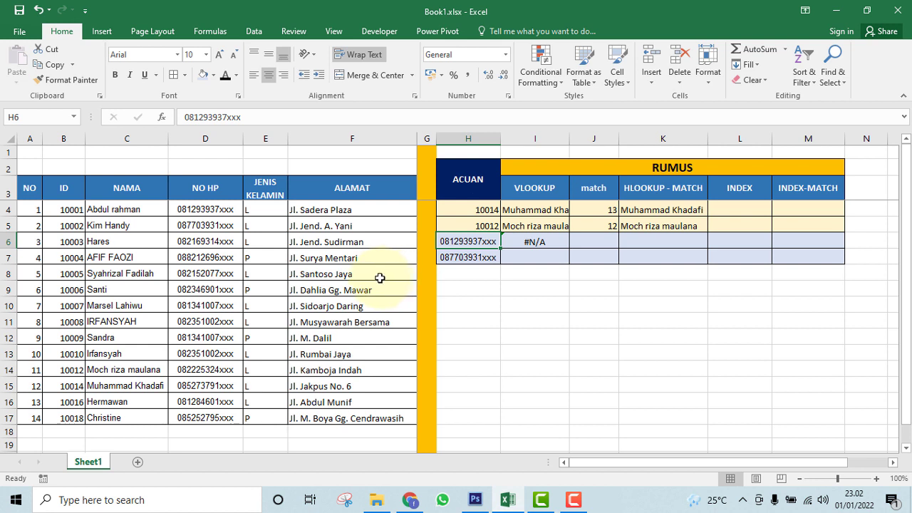
- Begin an HLOOKUP formula in K6 with H6 as the lookup value and the absolute table array $B$3:$F$17
left_click(632, 240)
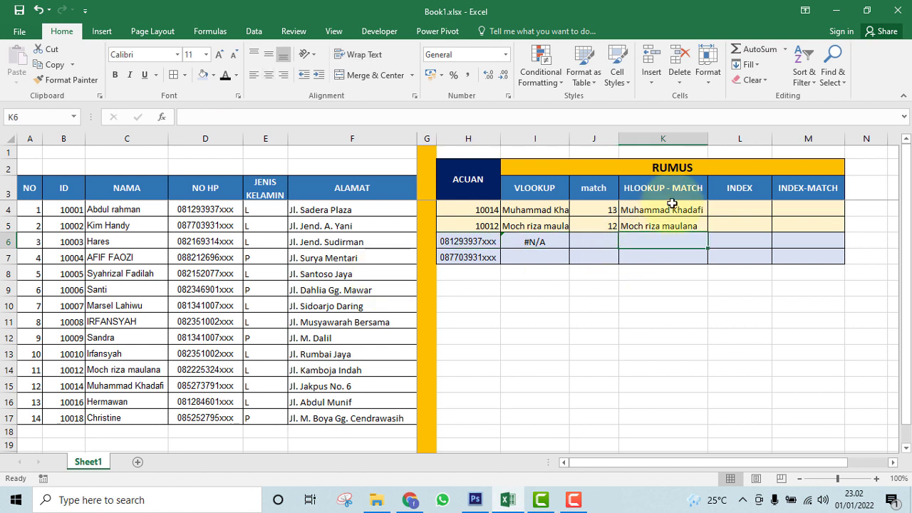
type("=HL")
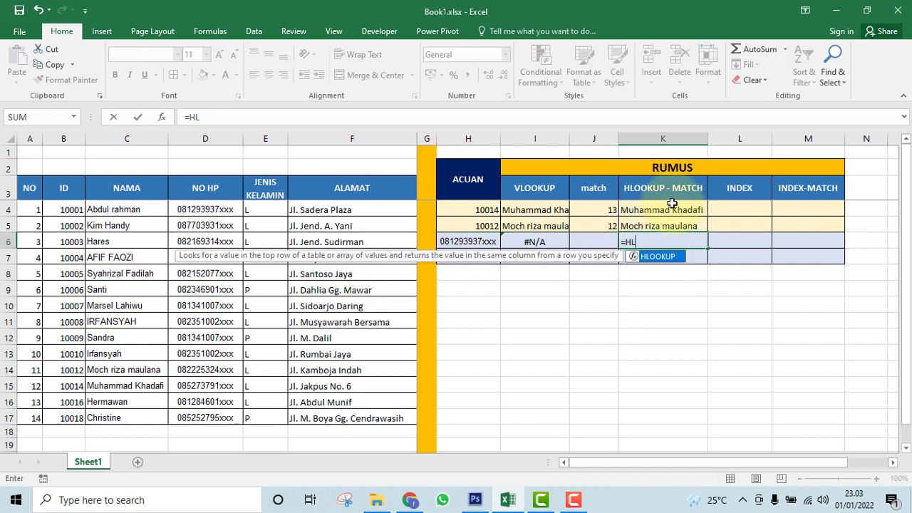
key("Tab")
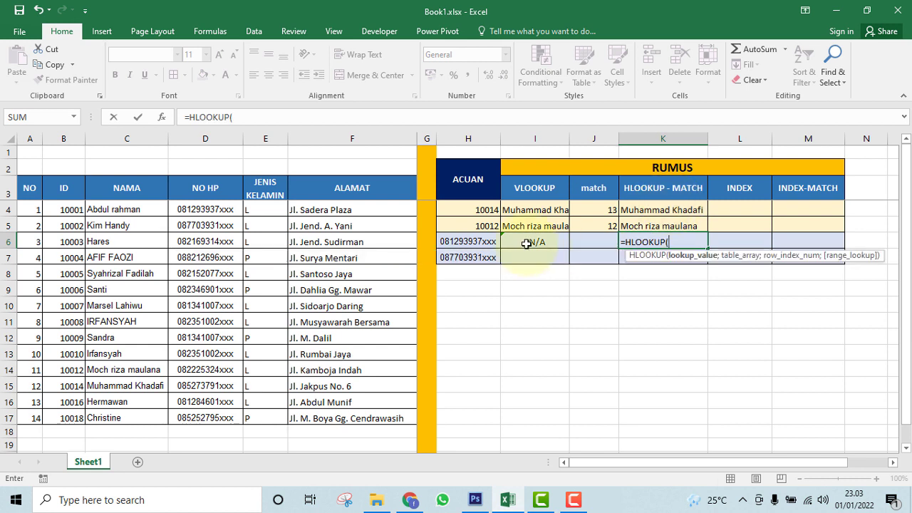
left_click(472, 241)
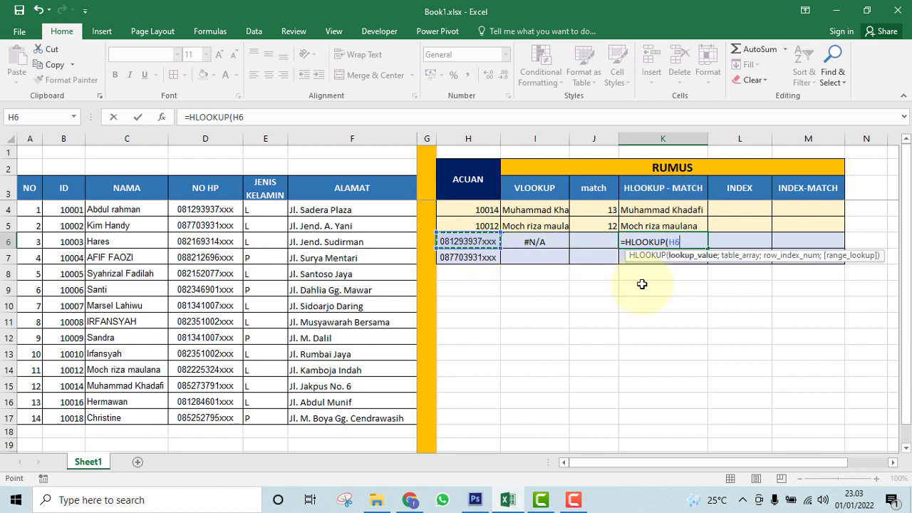
type(";")
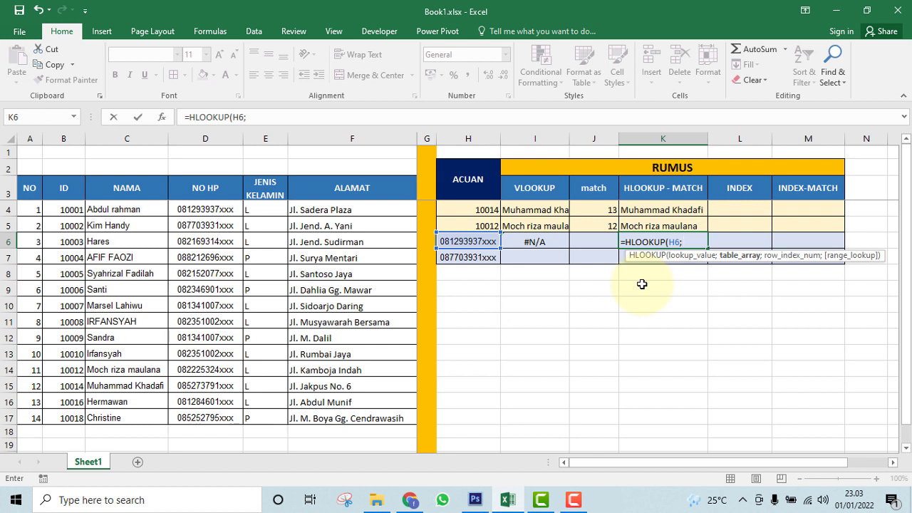
left_click_drag(63, 187, 394, 423)
key("F4")
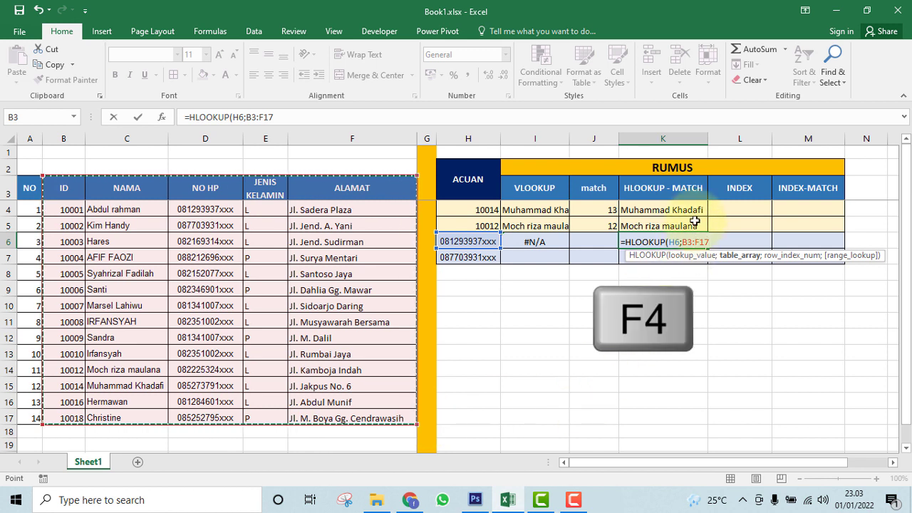
key("F4")
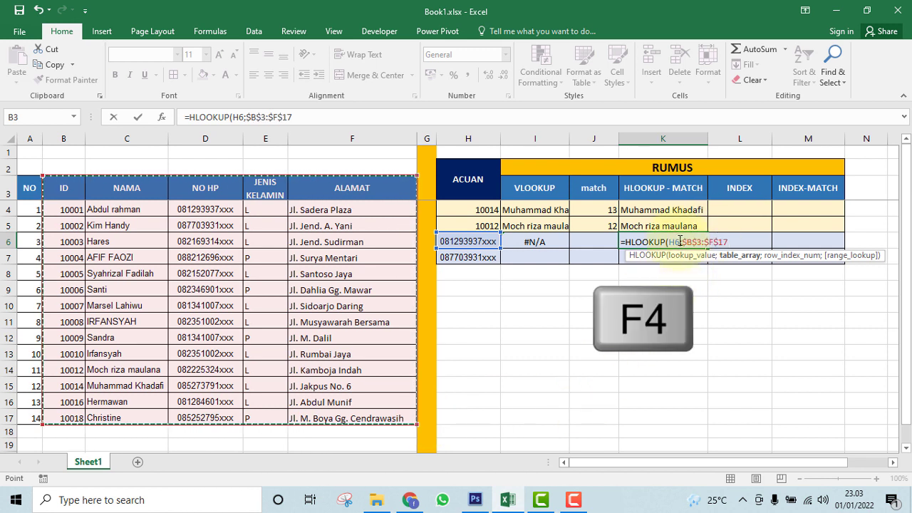
- Replace the lookup value H6 in K6's HLOOKUP formula with the header text "NAMA"
double_click(677, 242)
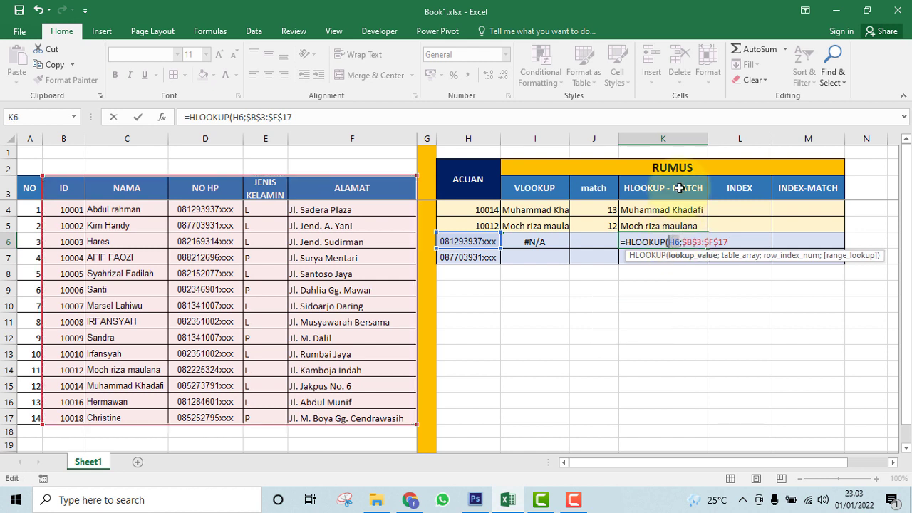
type("\"N")
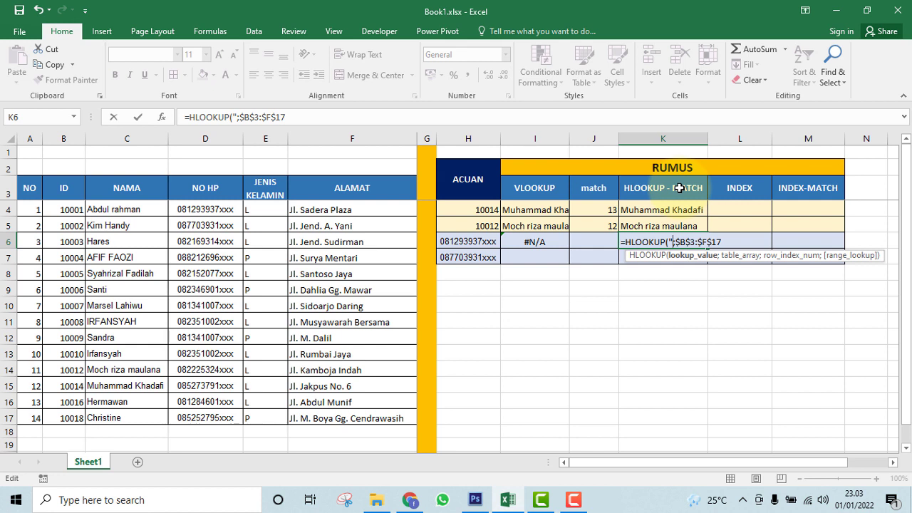
type("AMA\"")
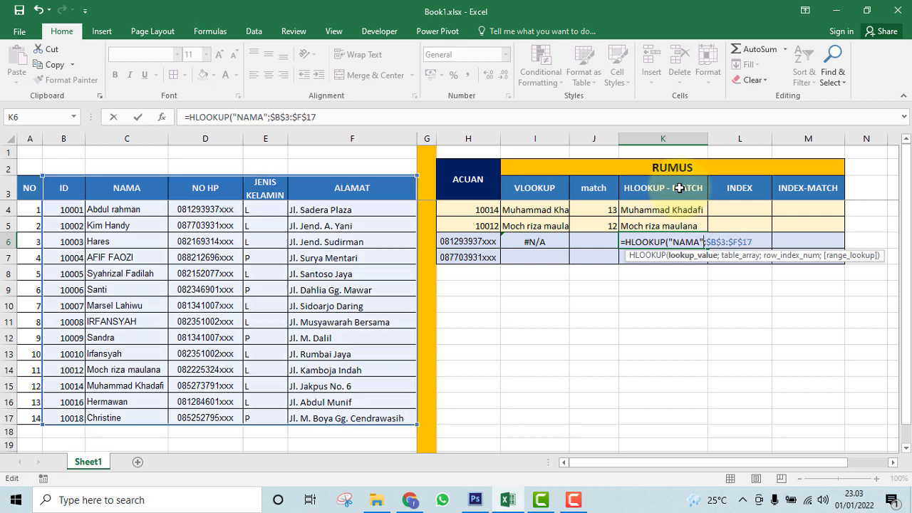
- Add a nested MATCH as K6's row index, looking up H6 in the absolute NO HP range $D$3:$D$17 with match type 0
left_click(761, 240)
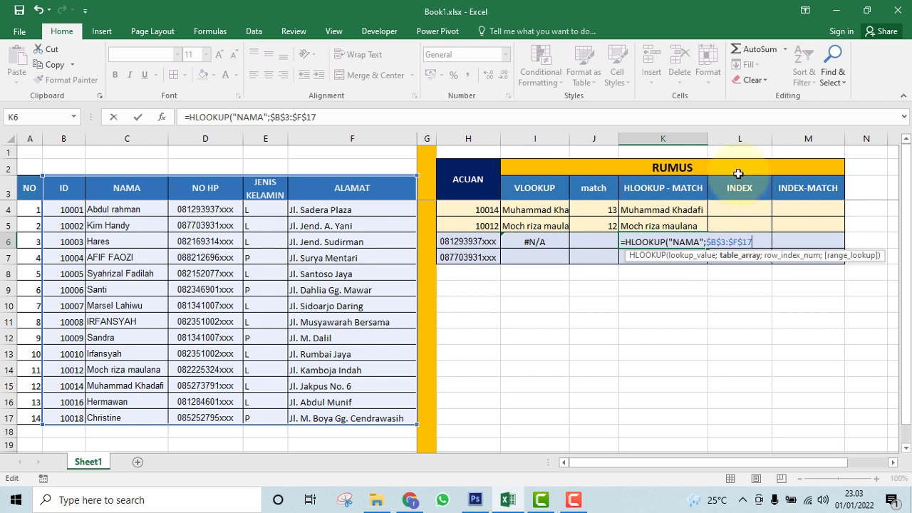
type(";MA")
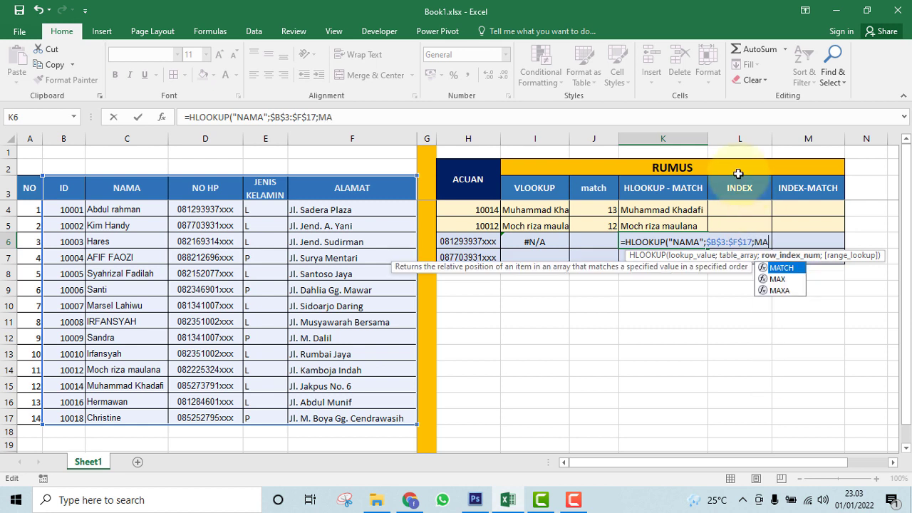
key("Tab")
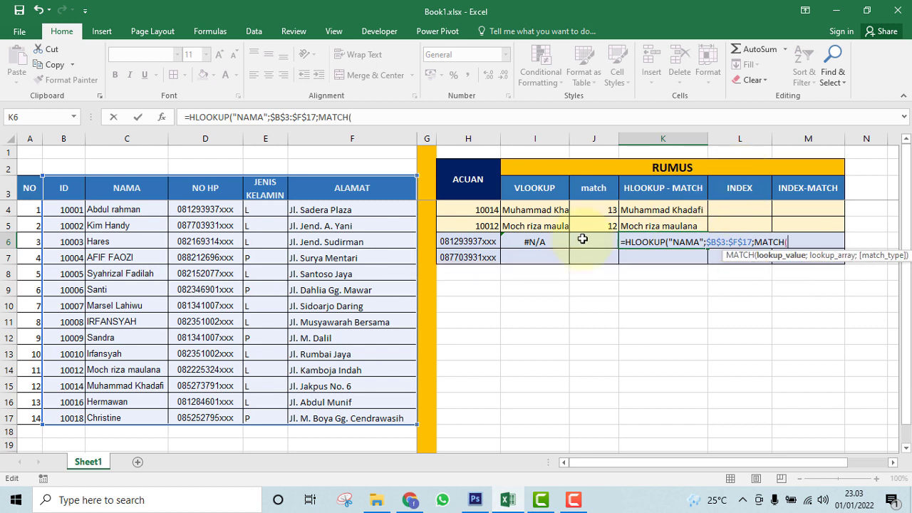
left_click(466, 240)
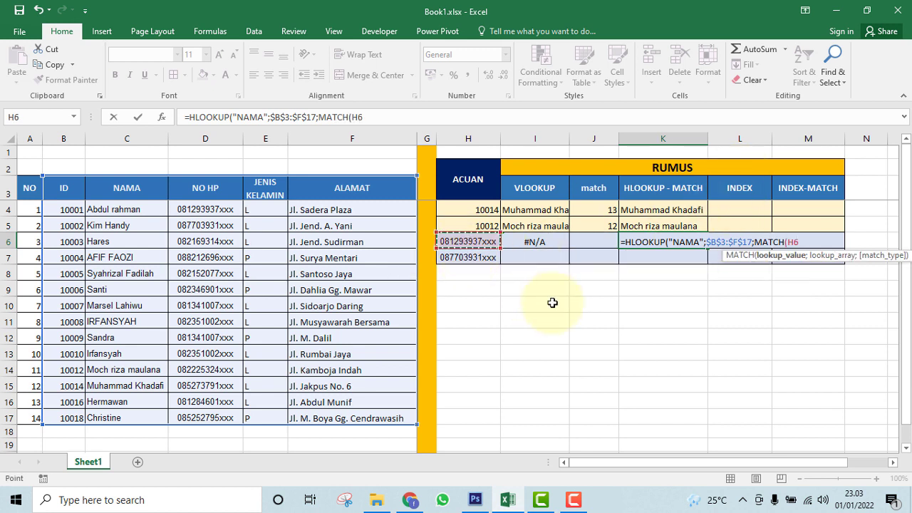
type(";")
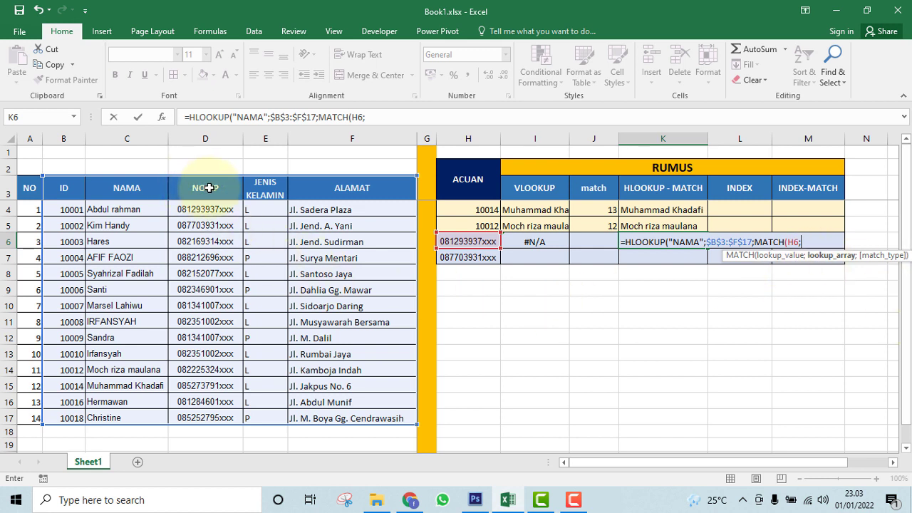
left_click_drag(207, 187, 207, 420)
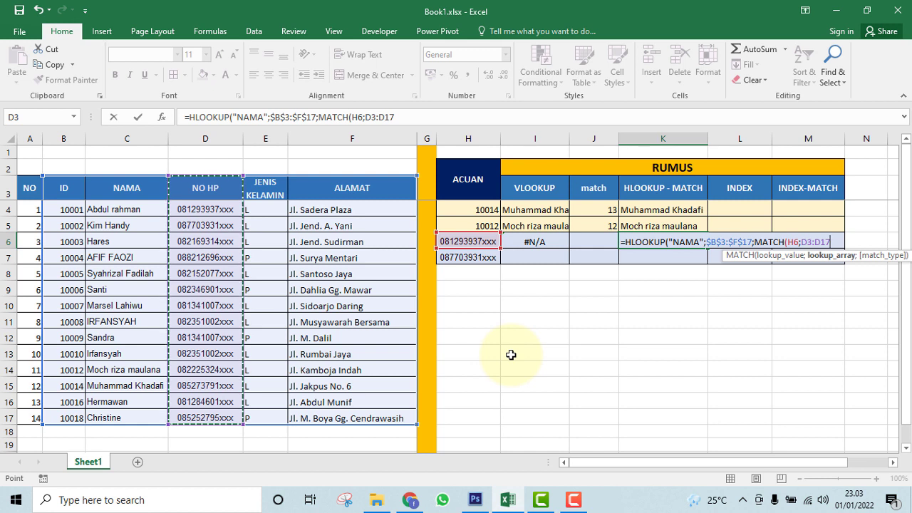
key("F4")
type(";")
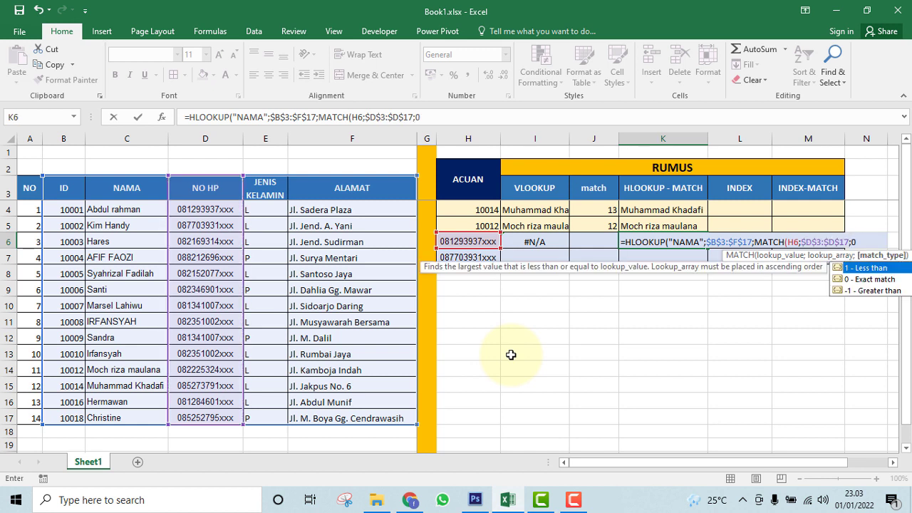
type("0)")
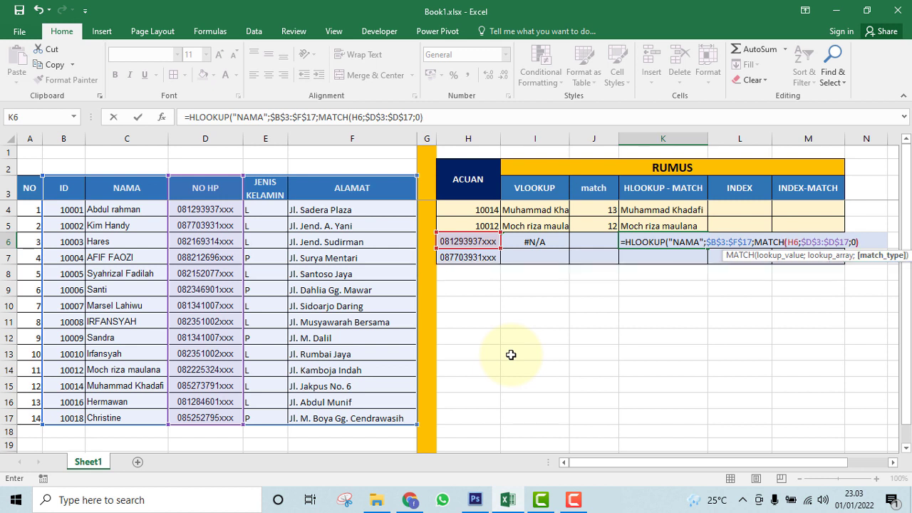
- Finish K6's HLOOKUP formula with the exact match option FALSE and copy it down to K7
type(";")
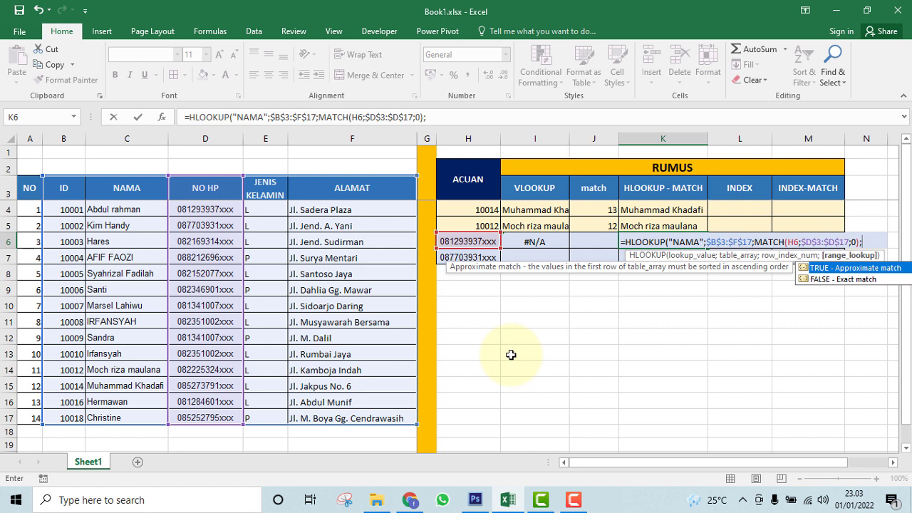
type("FALSE)")
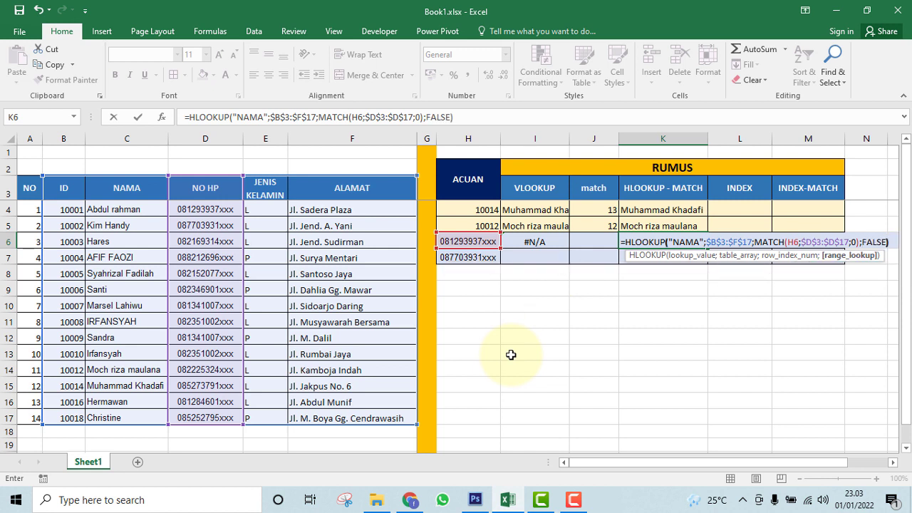
key("Return")
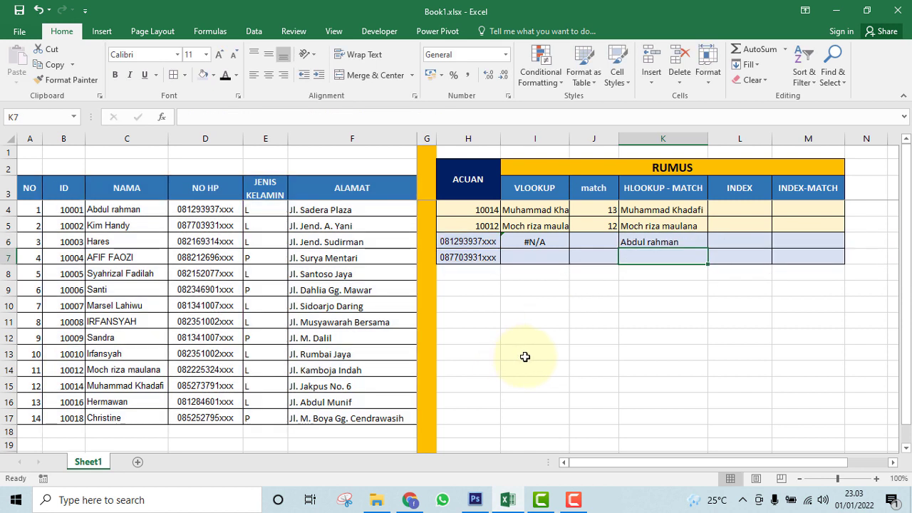
left_click(661, 244)
left_click_drag(708, 248, 708, 263)
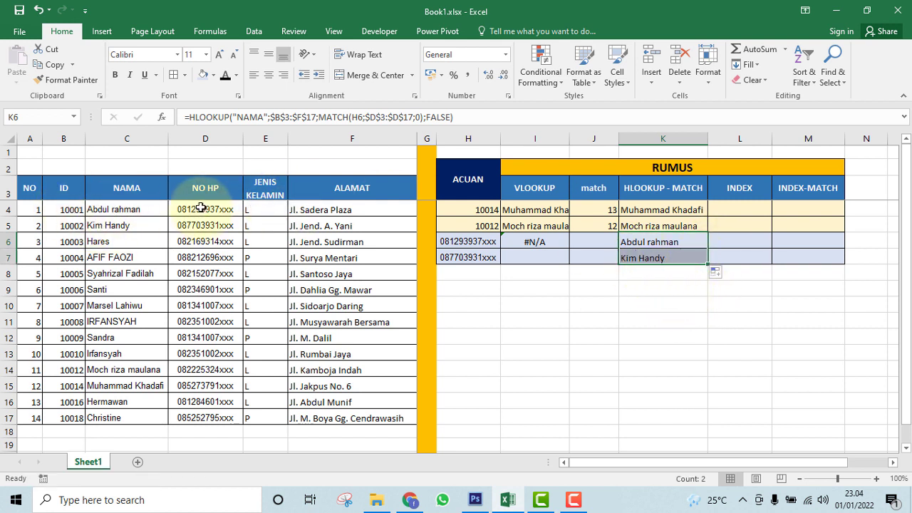
- Compare the results in K6:K7 with the names and phone numbers in the first two table records, C4:D5
left_click_drag(204, 210, 205, 228)
left_click_drag(121, 210, 208, 231)
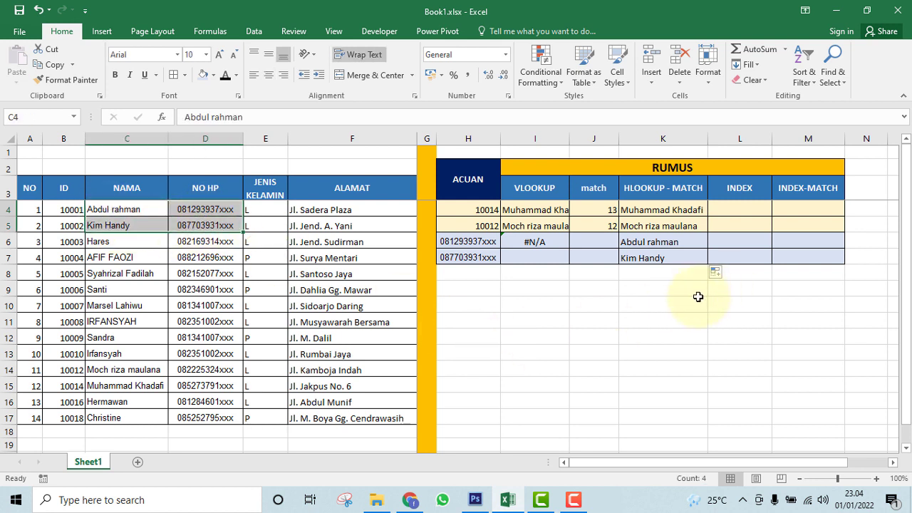
left_click(205, 188)
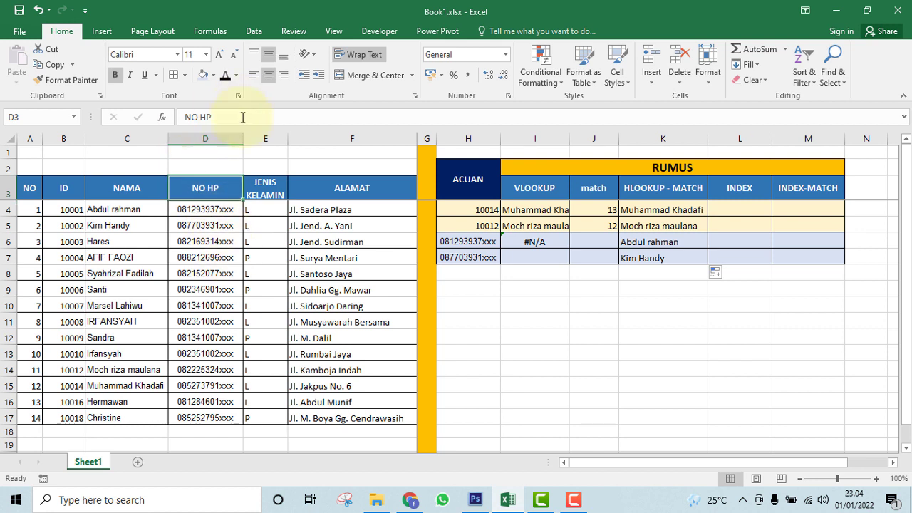
- Enter an INDEX formula in L4 that returns row 4 of the absolute NAMA range $C$3:$C$17
left_click(726, 205)
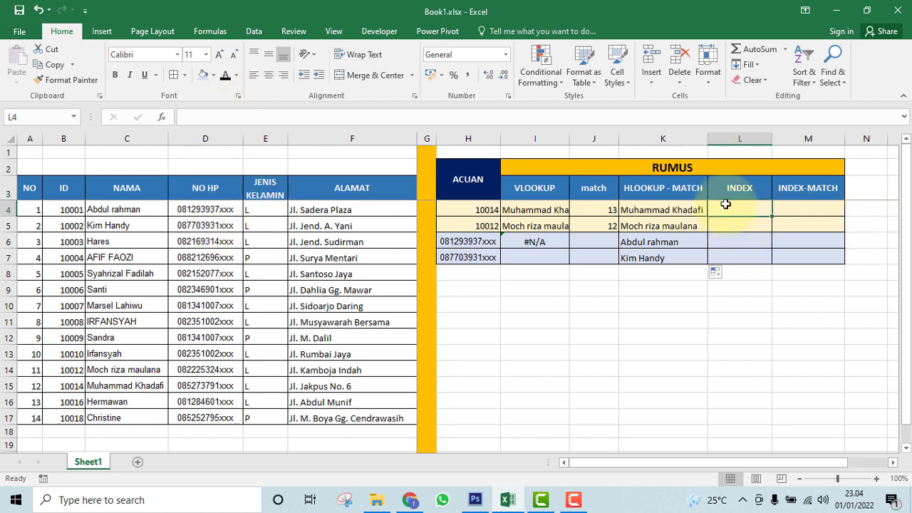
left_click(546, 207)
left_click(739, 206)
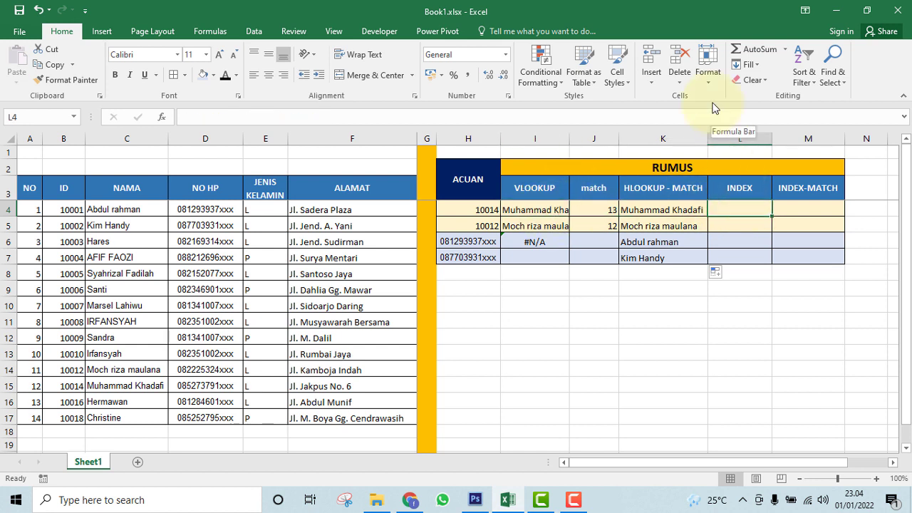
type("=")
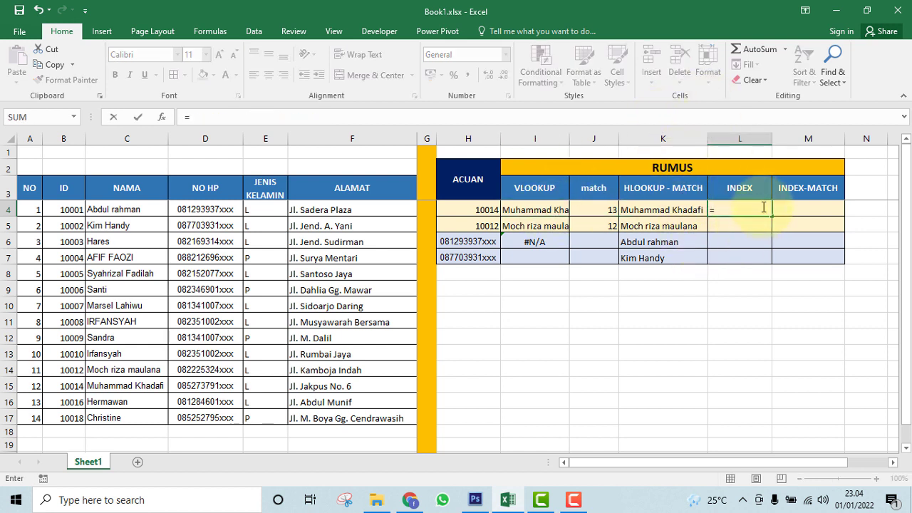
type("INDEX(")
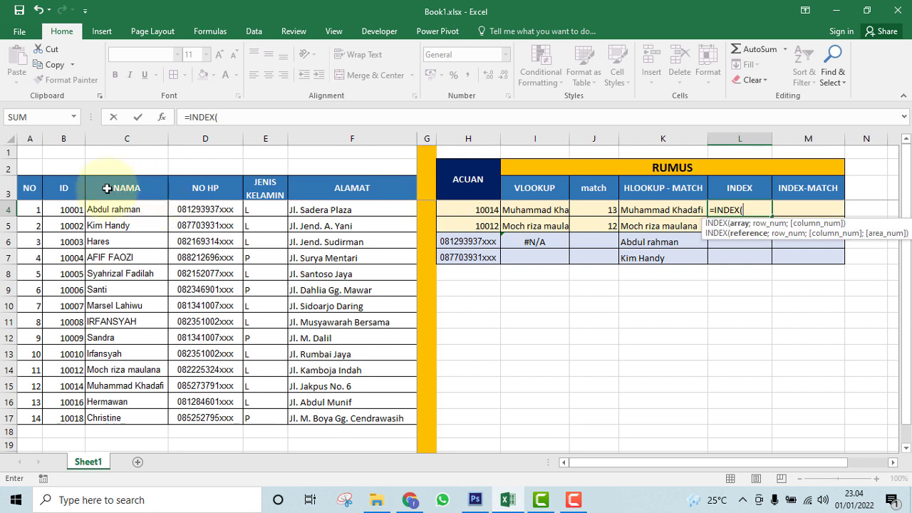
left_click_drag(104, 189, 101, 418)
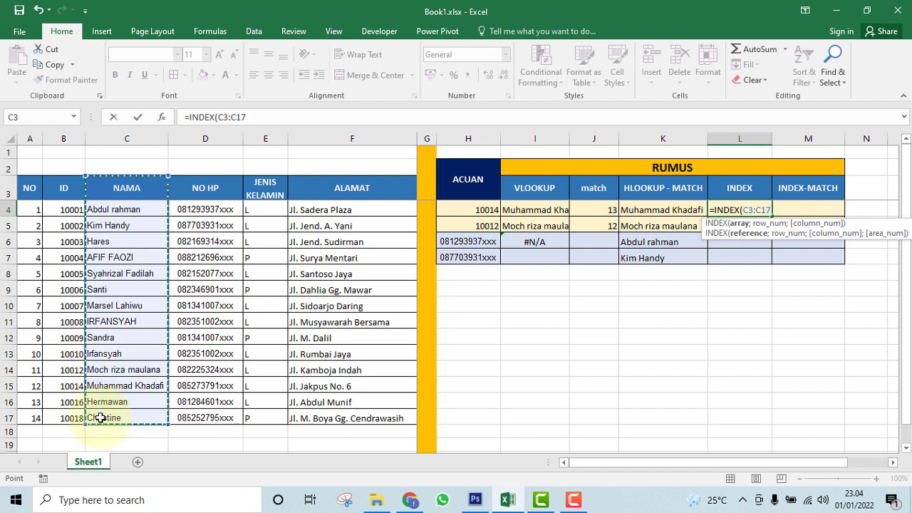
key("F4")
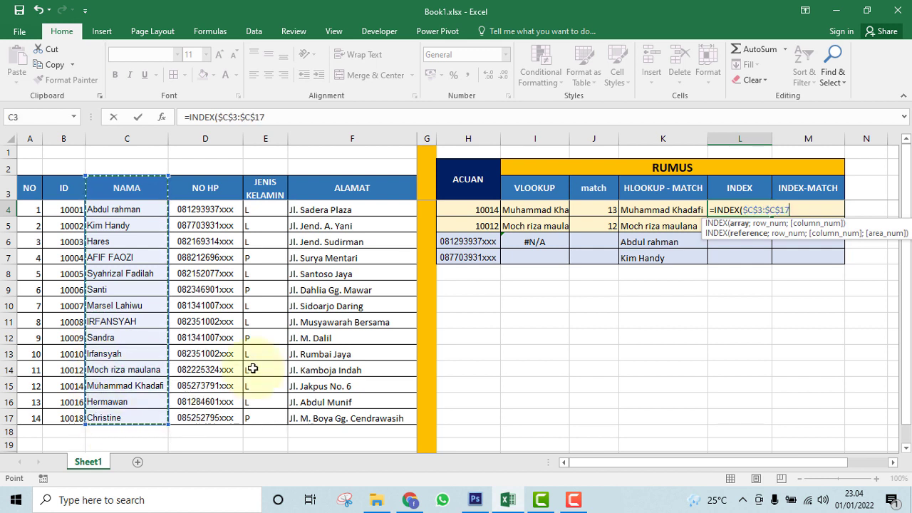
type(";4")
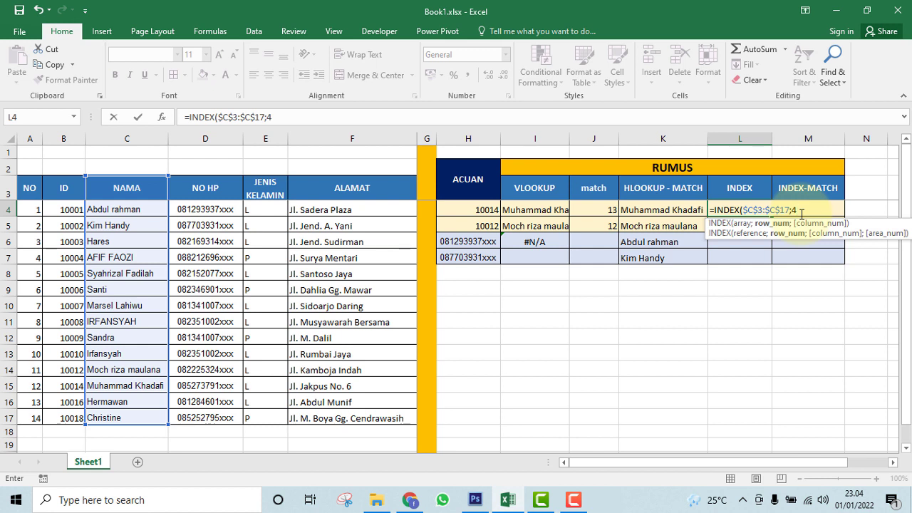
key("Return")
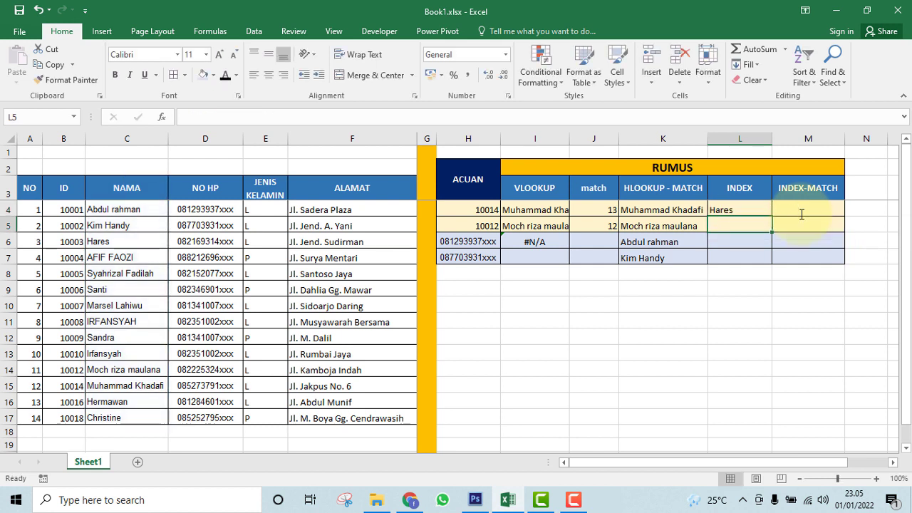
- Copy the INDEX formula from L4 down to L5
left_click(731, 209)
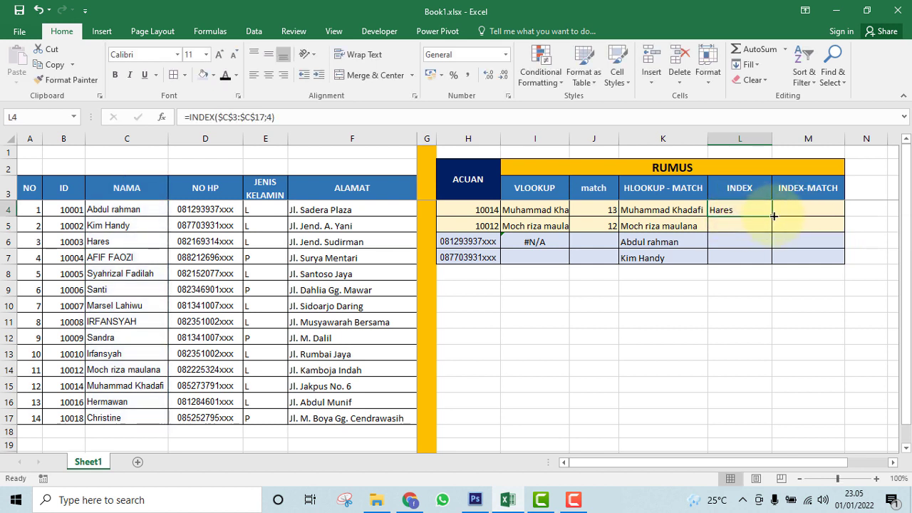
left_click_drag(772, 217, 774, 230)
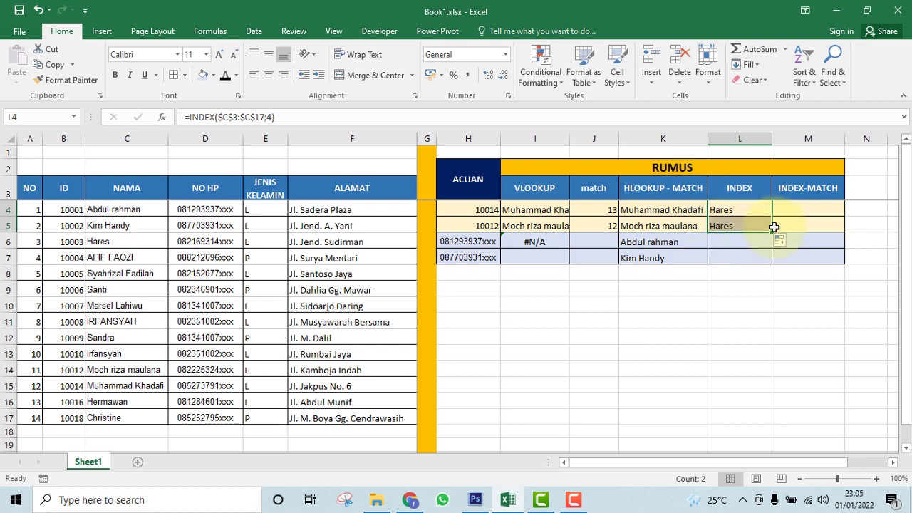
left_click(751, 211)
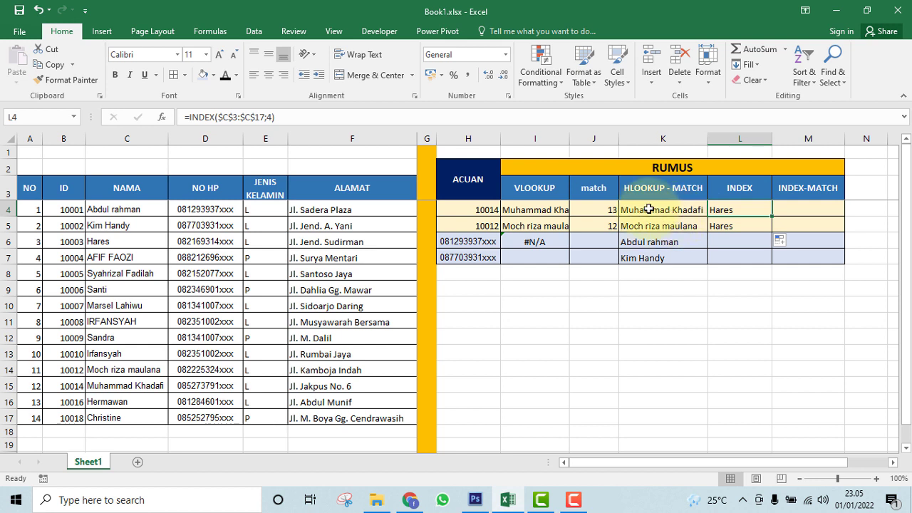
- Change the row number in L4's INDEX formula to 2 and recheck that argument
double_click(745, 212)
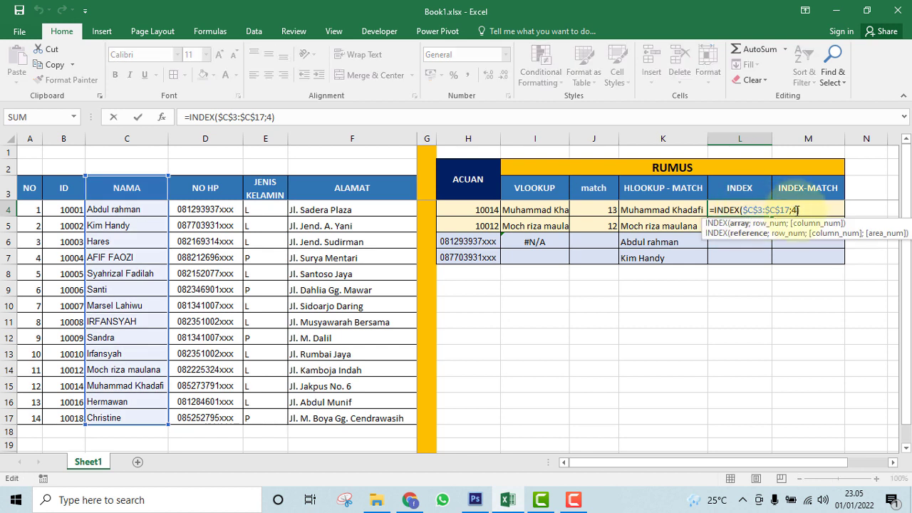
left_click(798, 210)
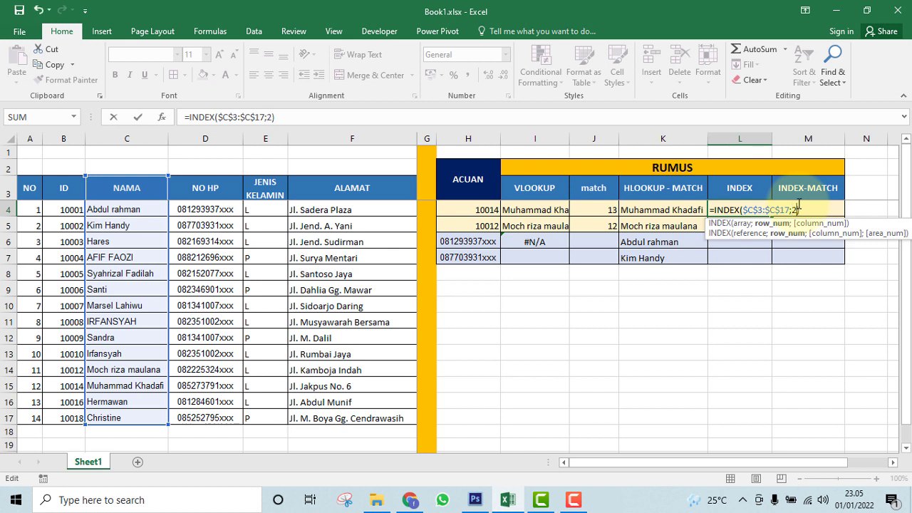
key("Return")
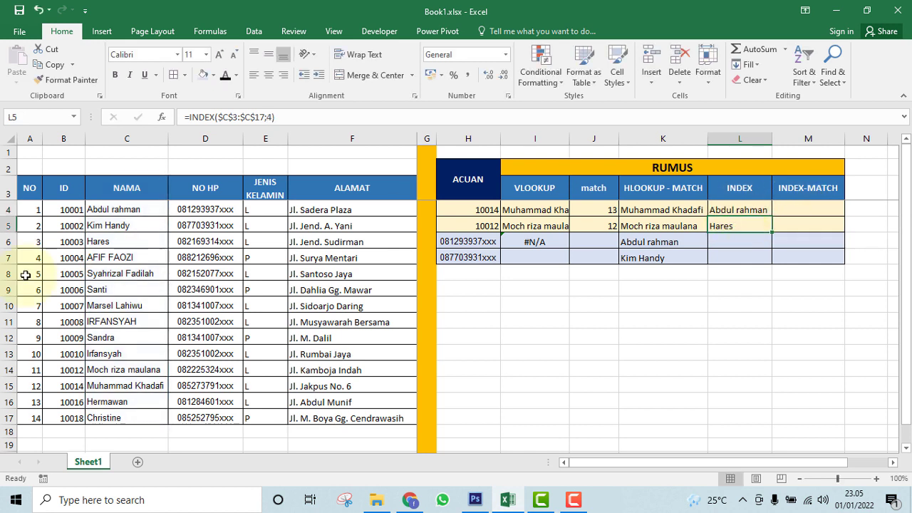
double_click(738, 210)
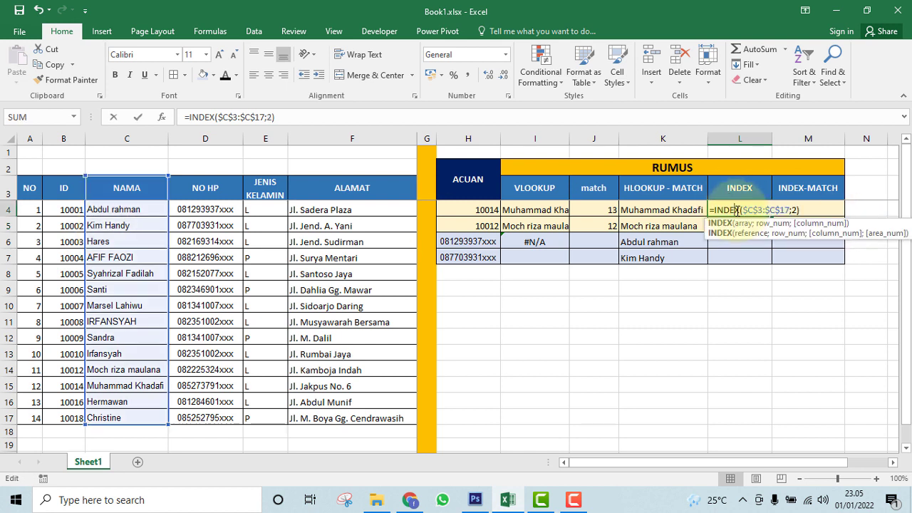
left_click(793, 210)
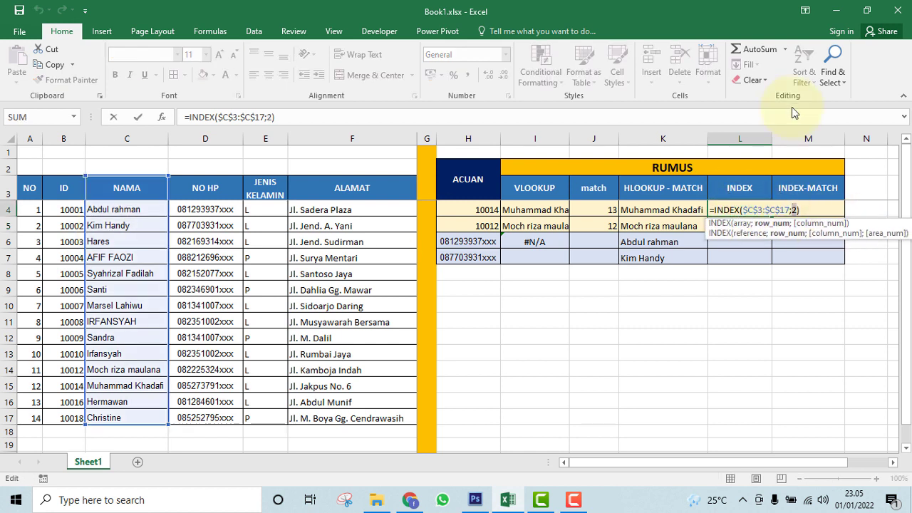
key("Return")
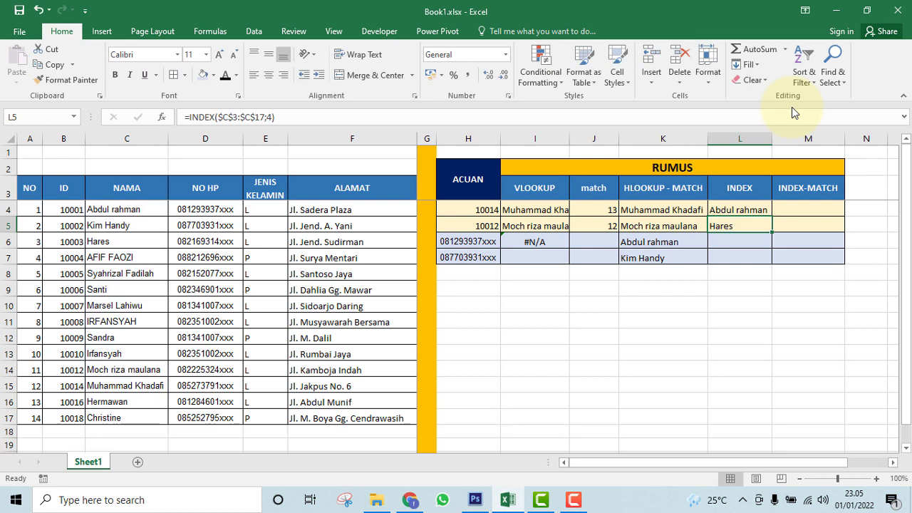
- Start an INDEX formula in M4 with the absolute ALAMAT range $F$4:$F$17 as its array
left_click(809, 206)
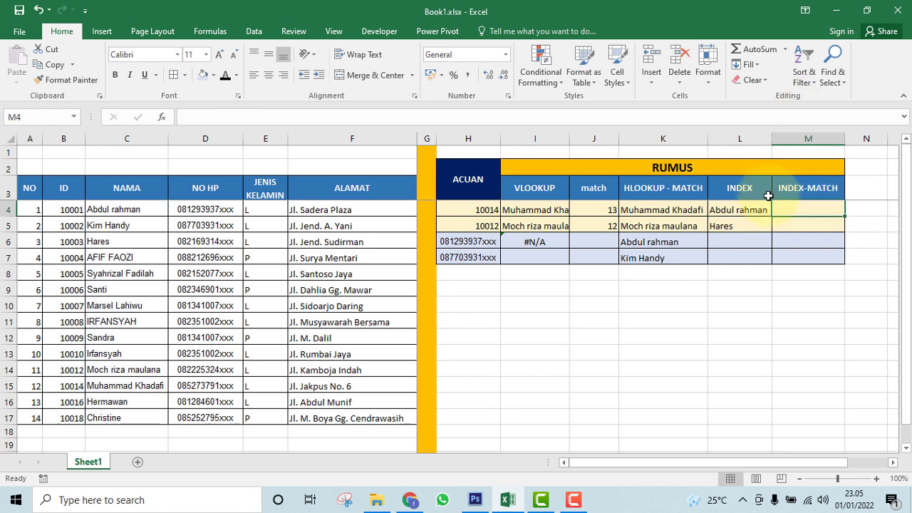
type("=")
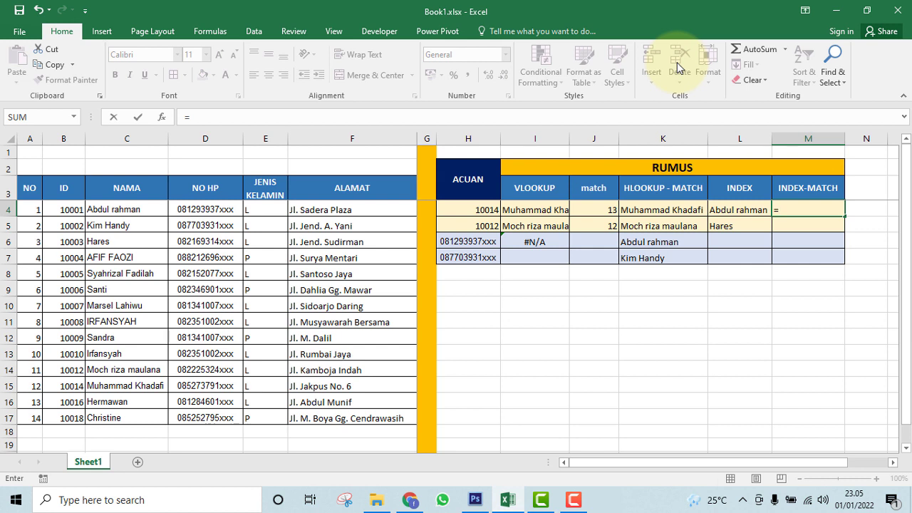
type("INDE")
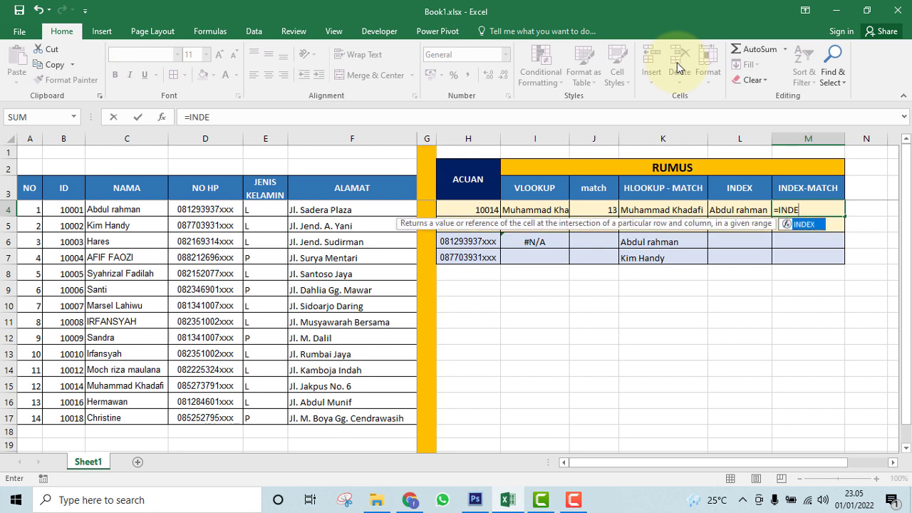
type("X(")
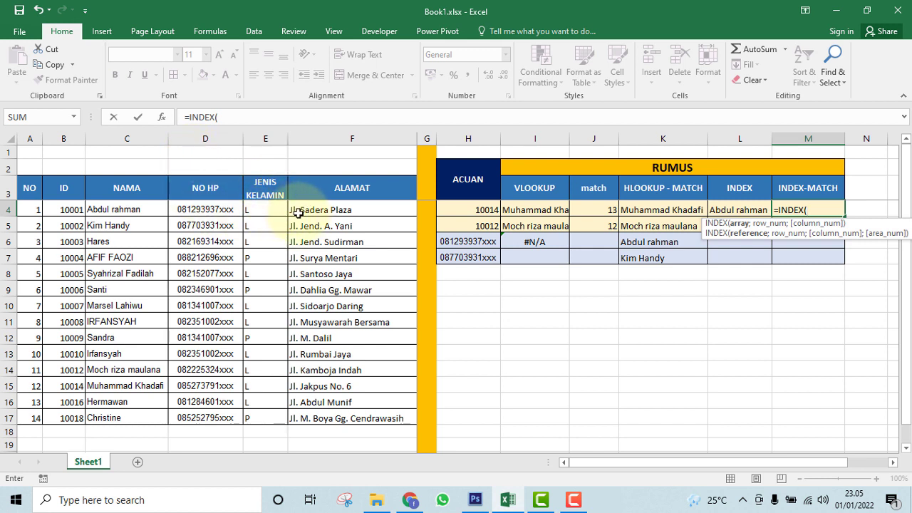
left_click_drag(301, 211, 323, 419)
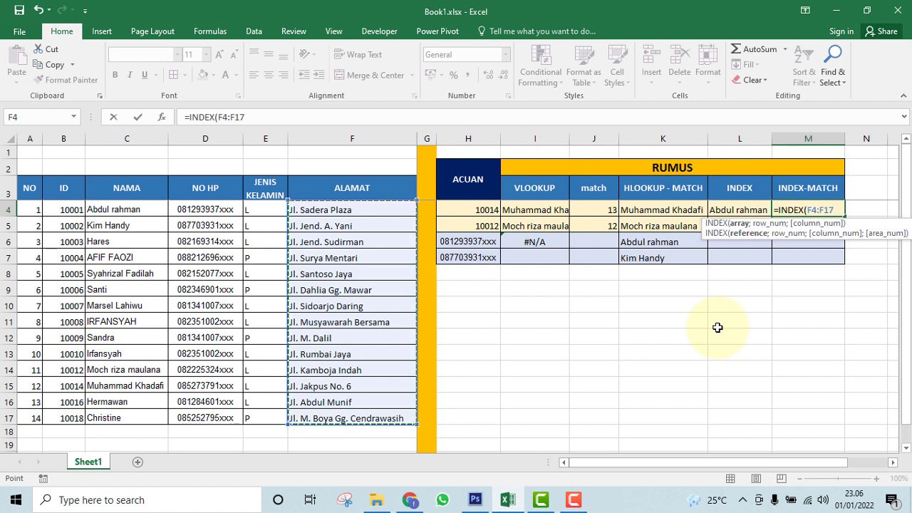
key("F4")
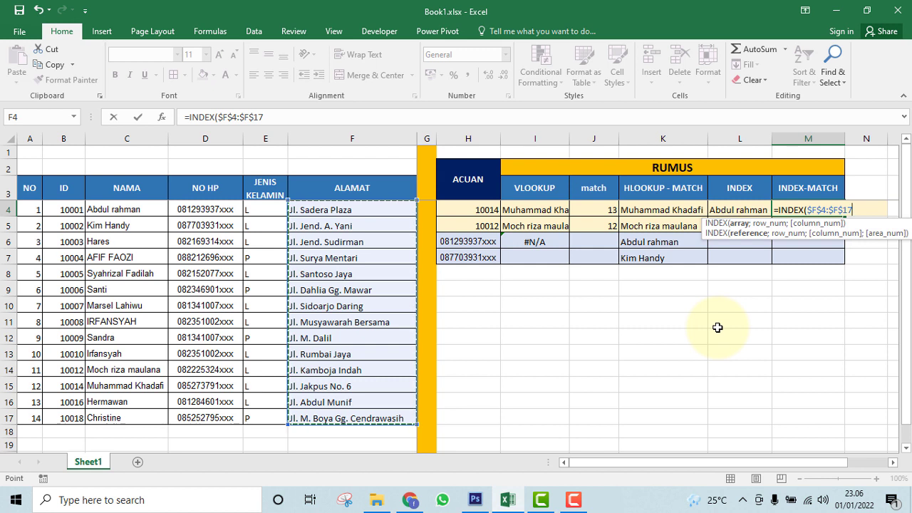
type(";")
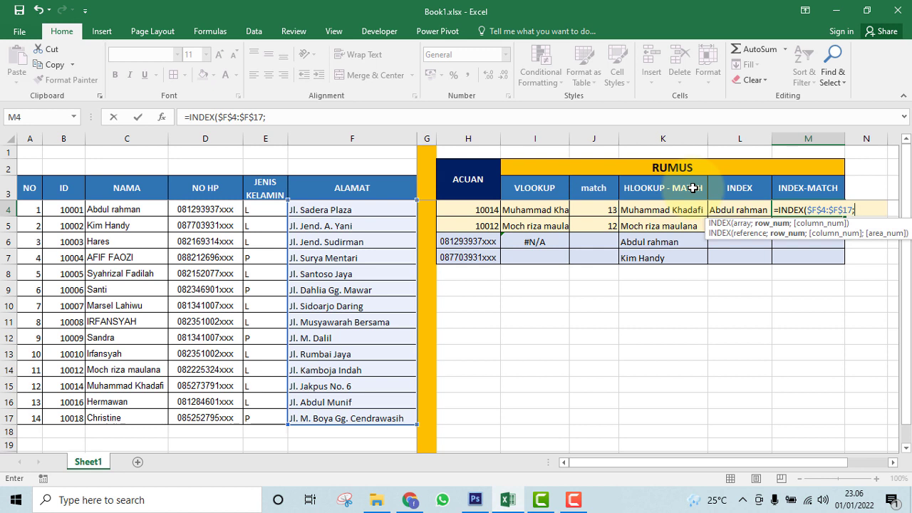
- Nest a MATCH as the row number of M4's INDEX formula, with H4 as its lookup value
type("MATCH(")
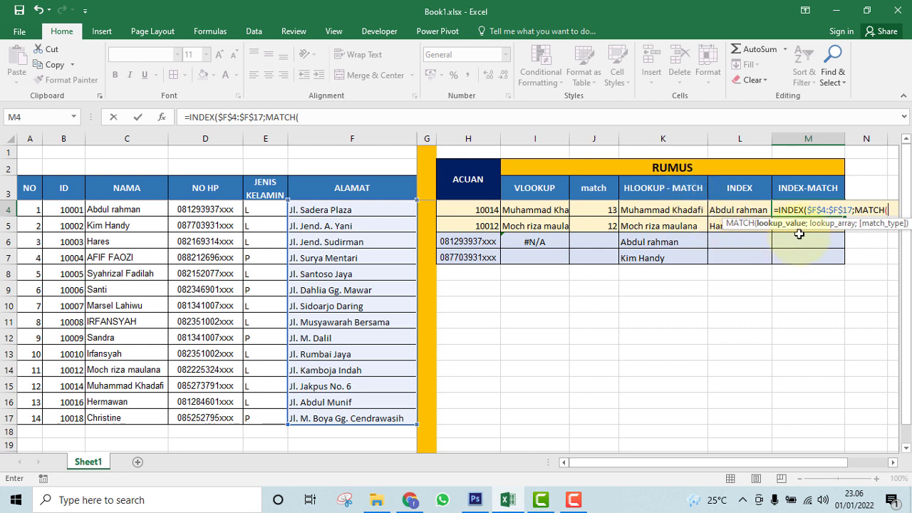
left_click(479, 210)
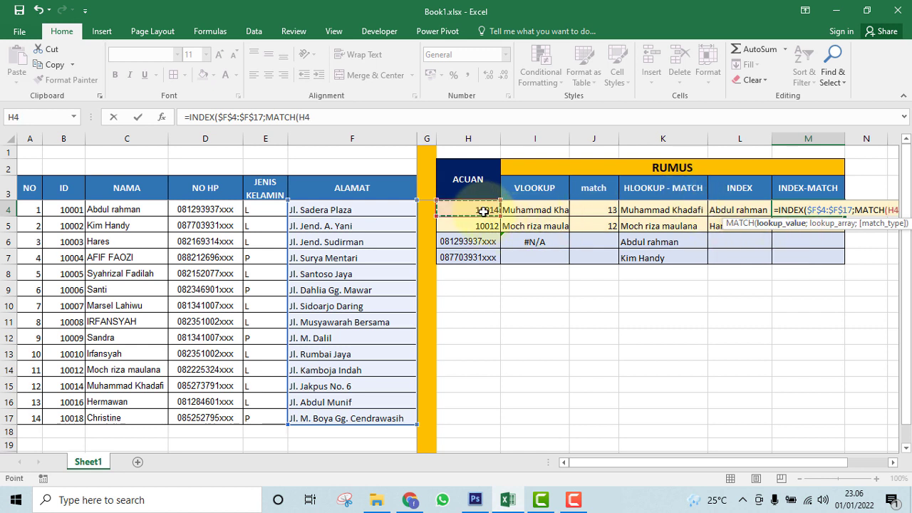
type(";")
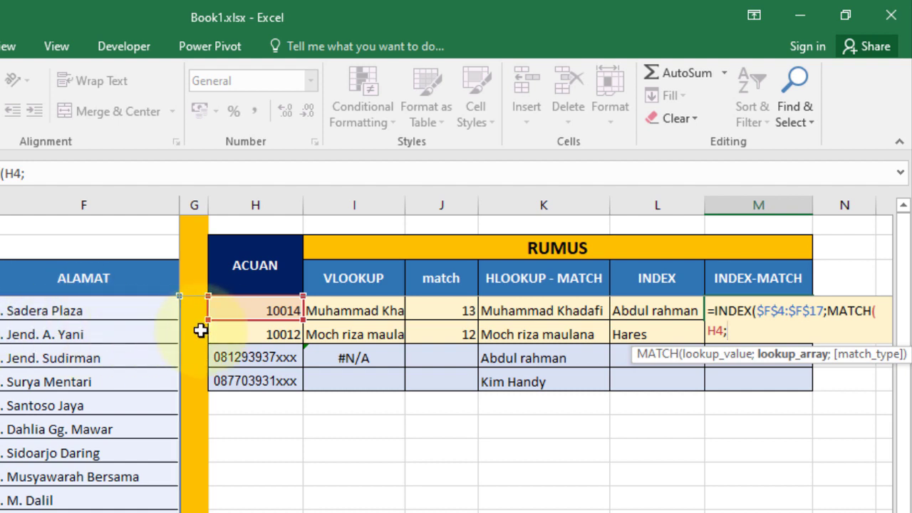
left_click(791, 311)
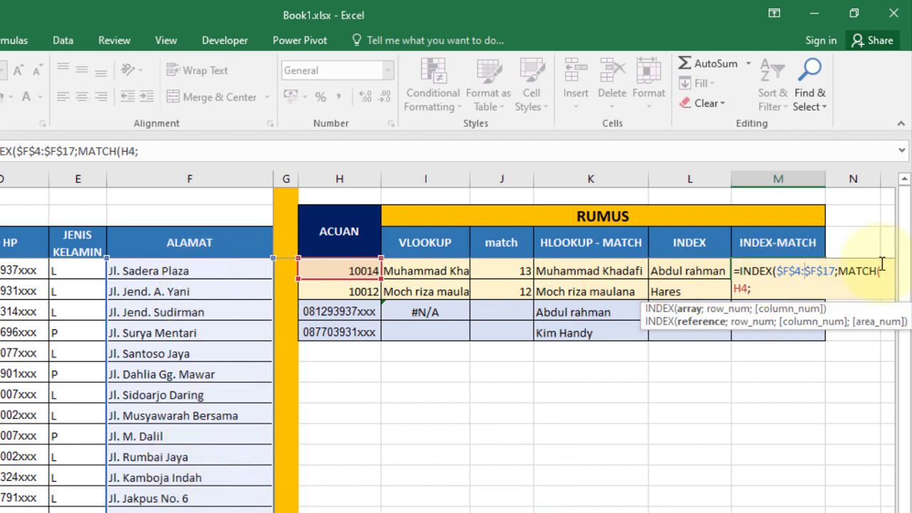
left_click(766, 288)
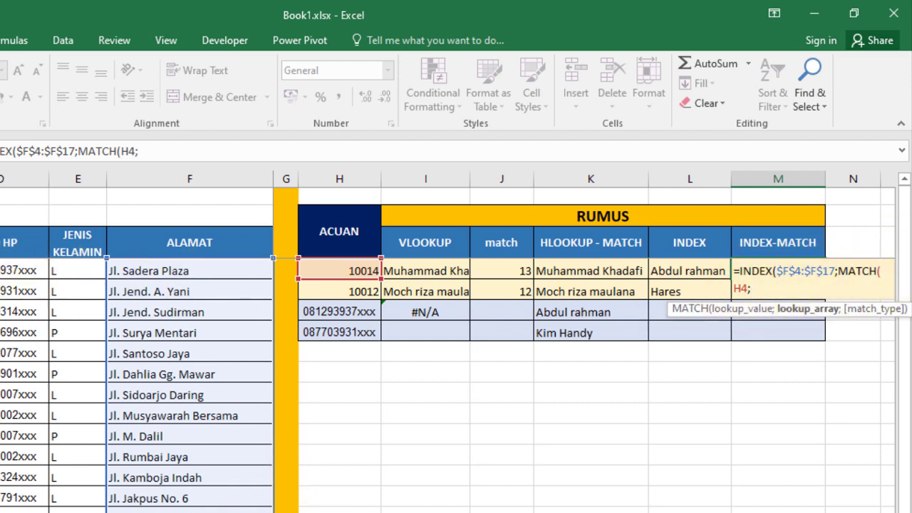
- Complete M4's MATCH with the absolute ID range $B$4:$B$17 and match type 0, and commit the formula
left_click_drag(32, 217, 30, 433)
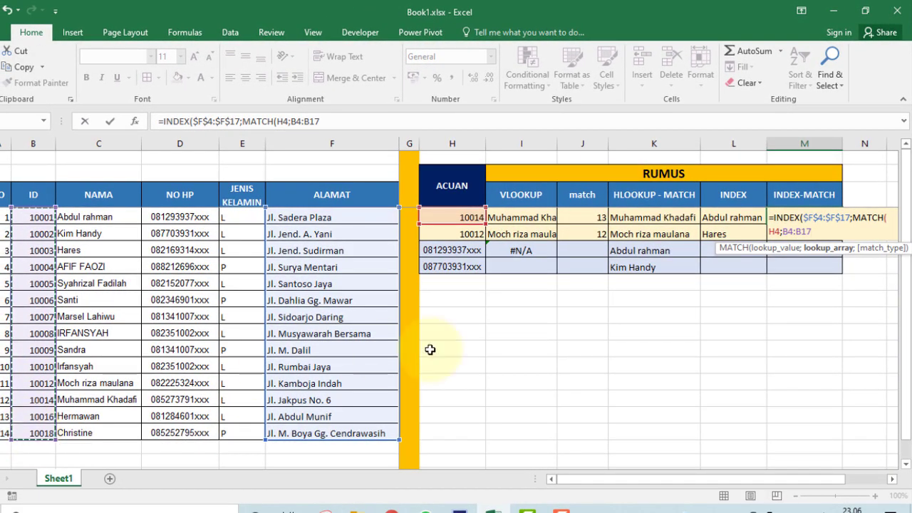
key("F4")
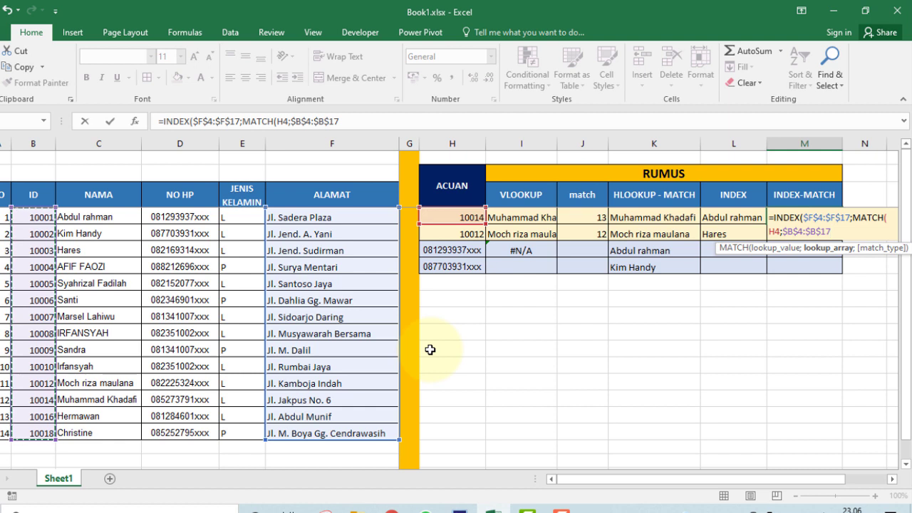
type(";")
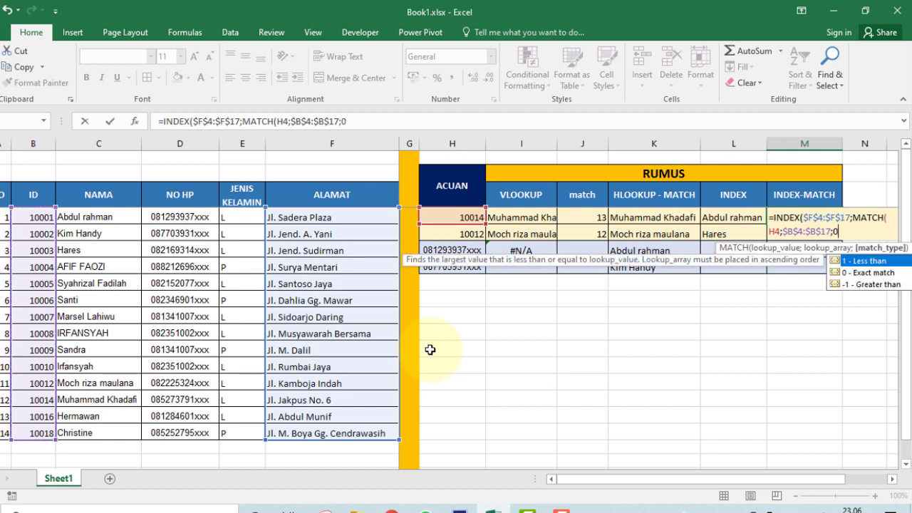
type("0)")
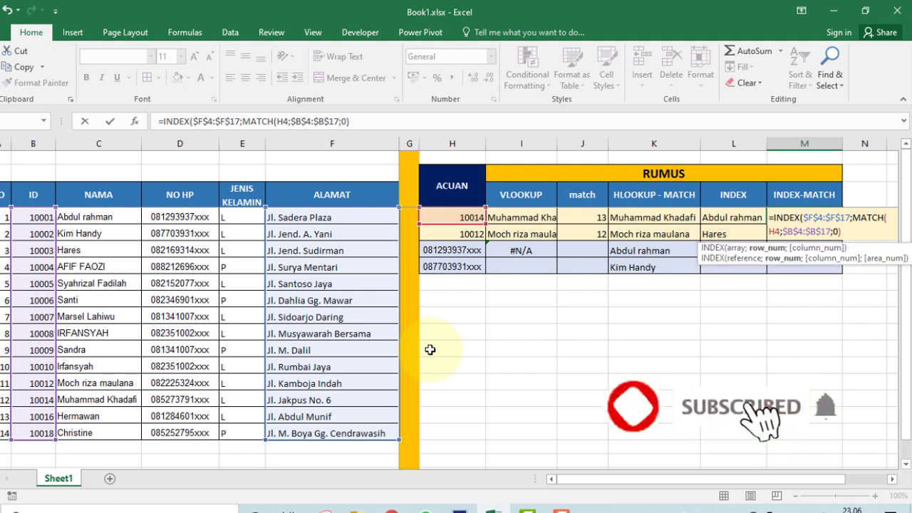
key("Return")
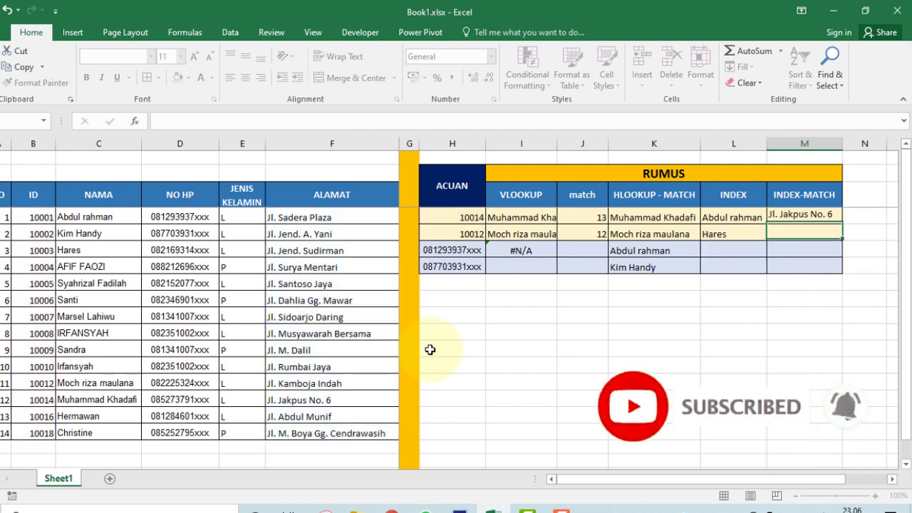
left_click(828, 217)
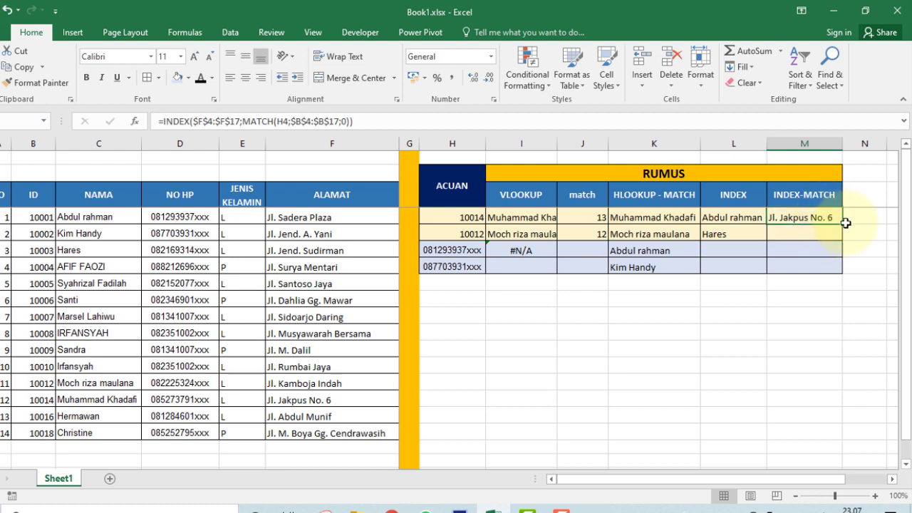
- Fill M4's INDEX-MATCH formula down to M5 and widen columns M and L
left_click_drag(845, 225, 844, 243)
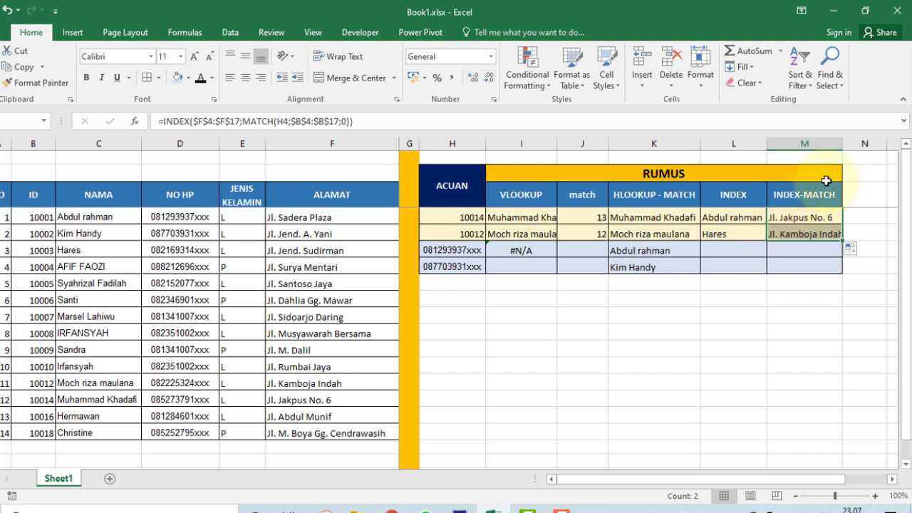
left_click_drag(842, 145, 877, 145)
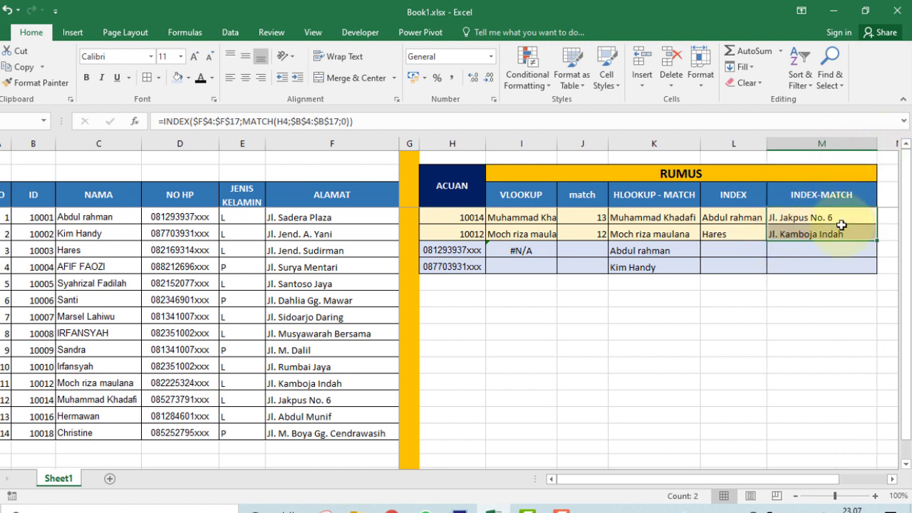
left_click(798, 218)
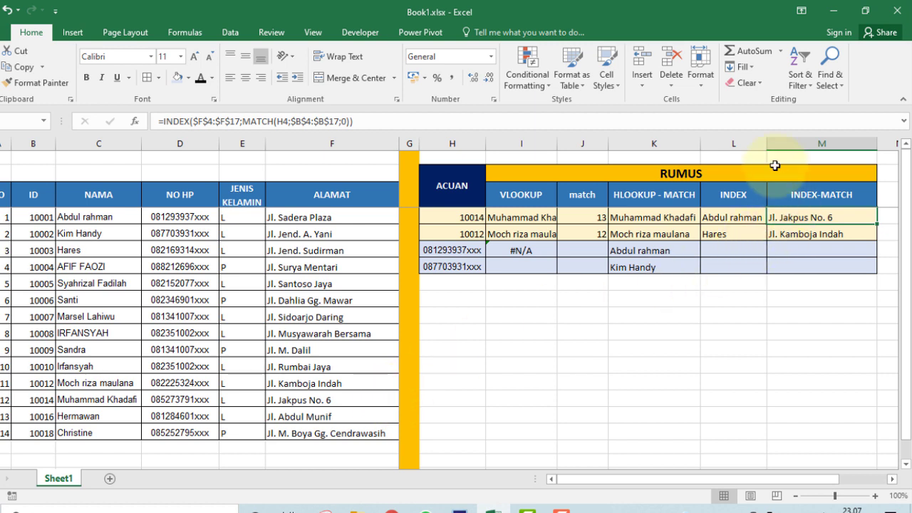
left_click_drag(767, 146, 772, 146)
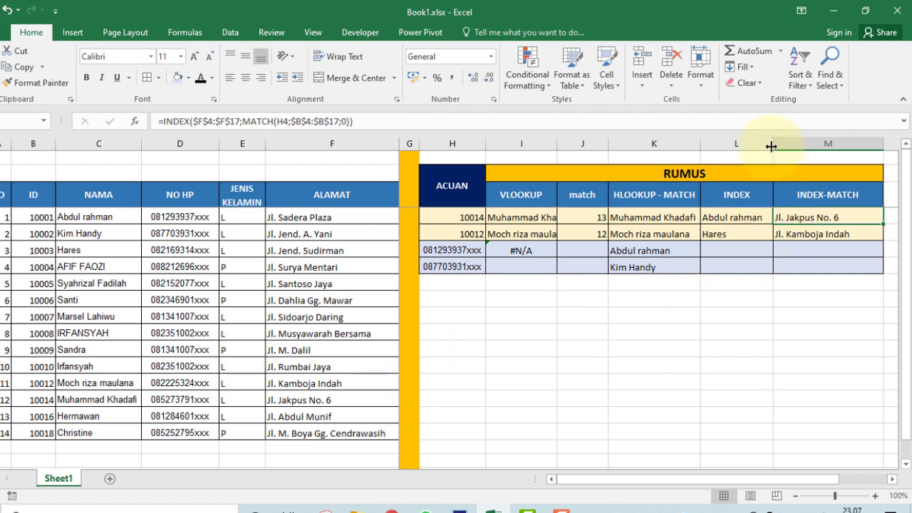
- Review M4's INDEX-MATCH formula and compare the addresses in M4 and M5 with the table rows for the IDs in H4 and H5
double_click(811, 217)
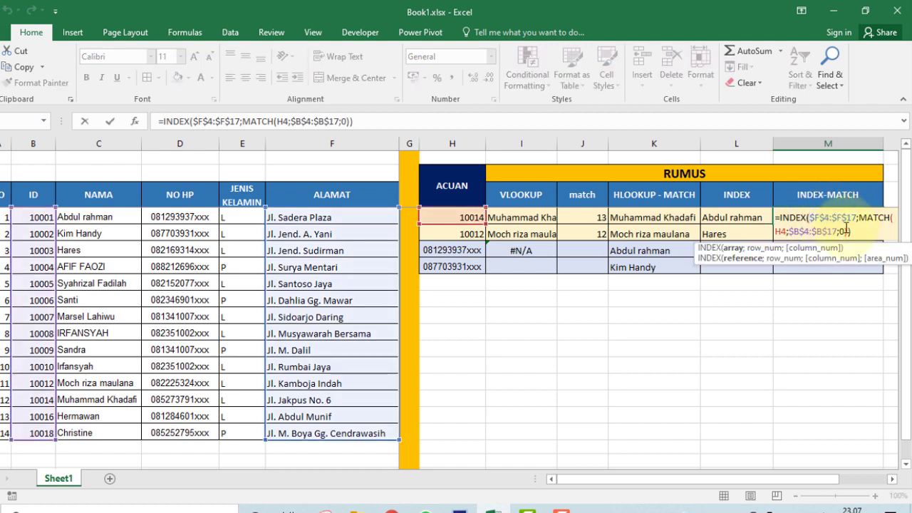
key("Return")
left_click(467, 216)
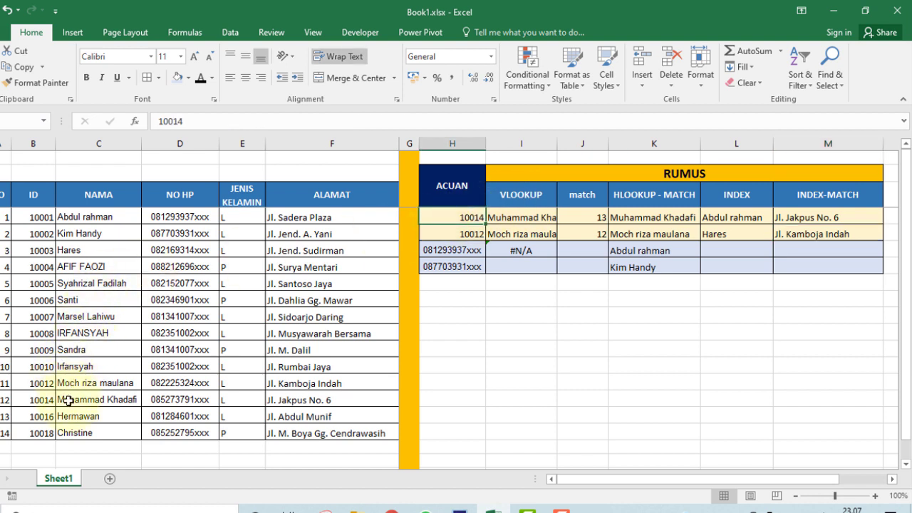
left_click_drag(68, 401, 319, 395)
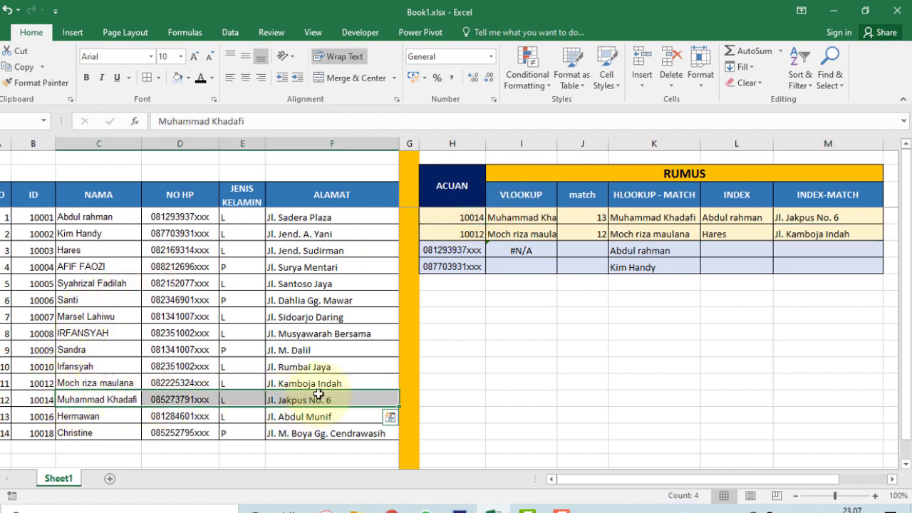
left_click(463, 236)
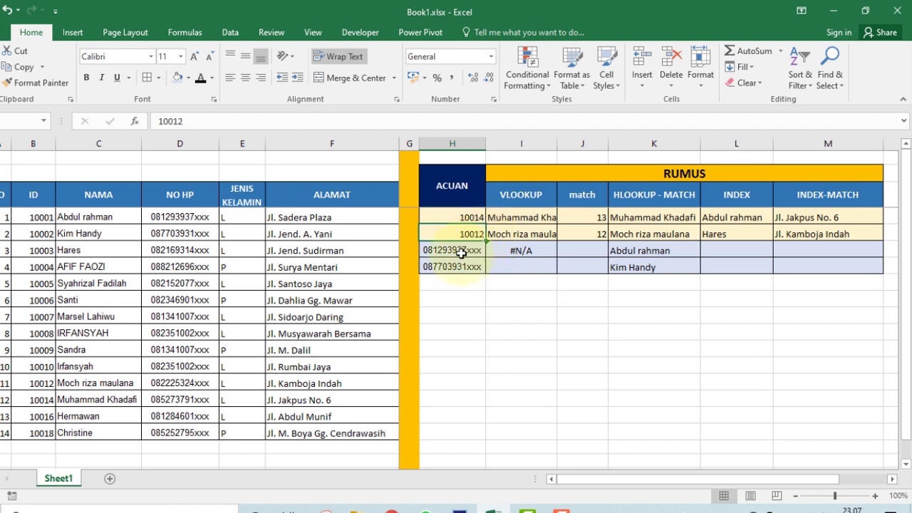
left_click_drag(52, 383, 326, 381)
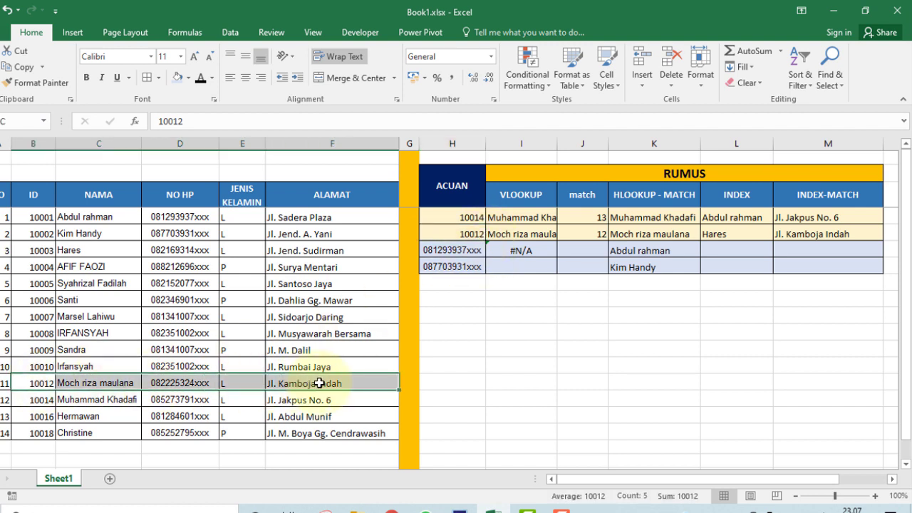
left_click(823, 239)
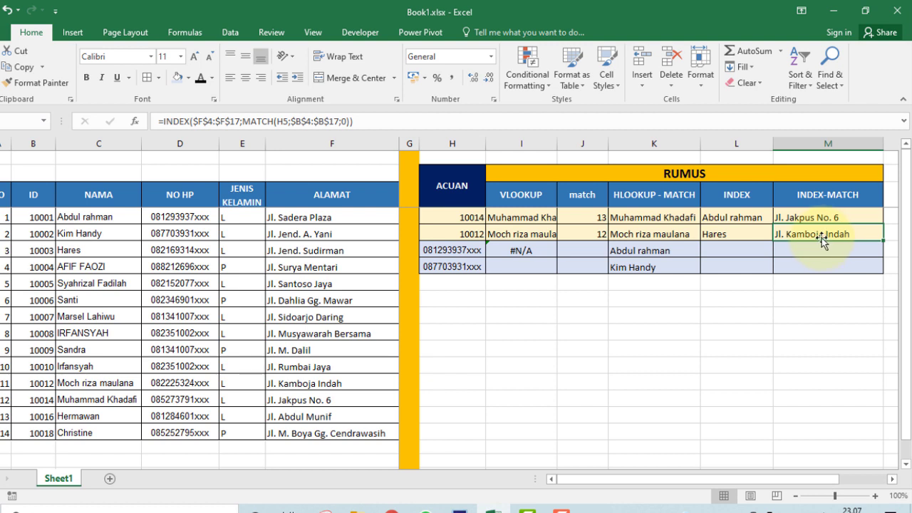
- Widen column L slightly and start an INDEX formula in M6 with the absolute NAMA range $C$3:$C$17 as its array
left_click_drag(773, 143, 785, 144)
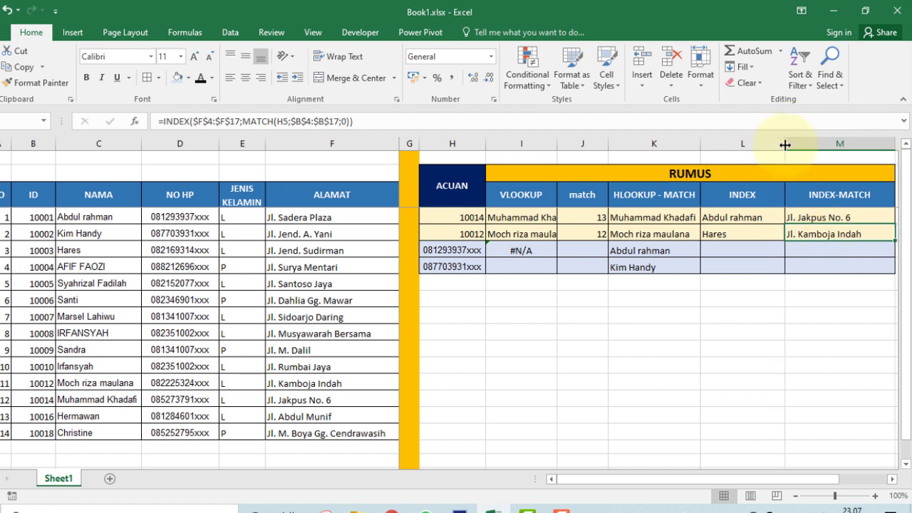
left_click(809, 251)
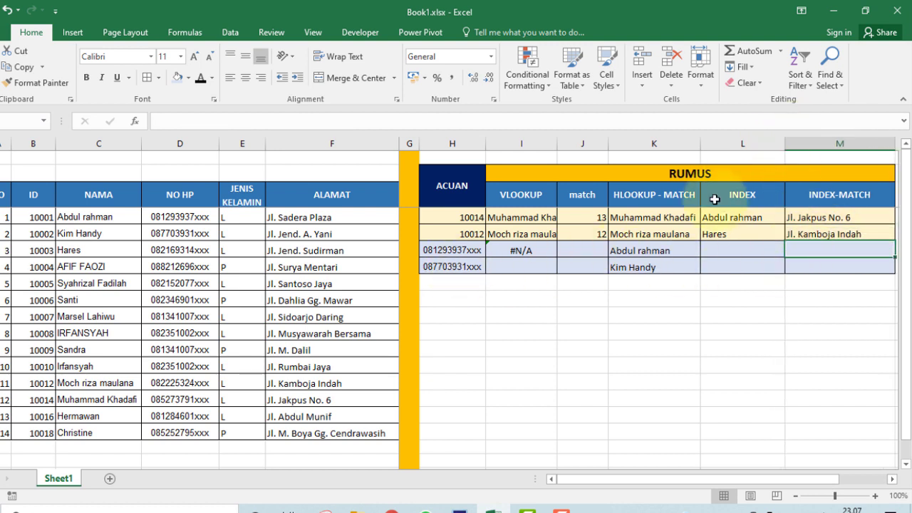
type("=INDE")
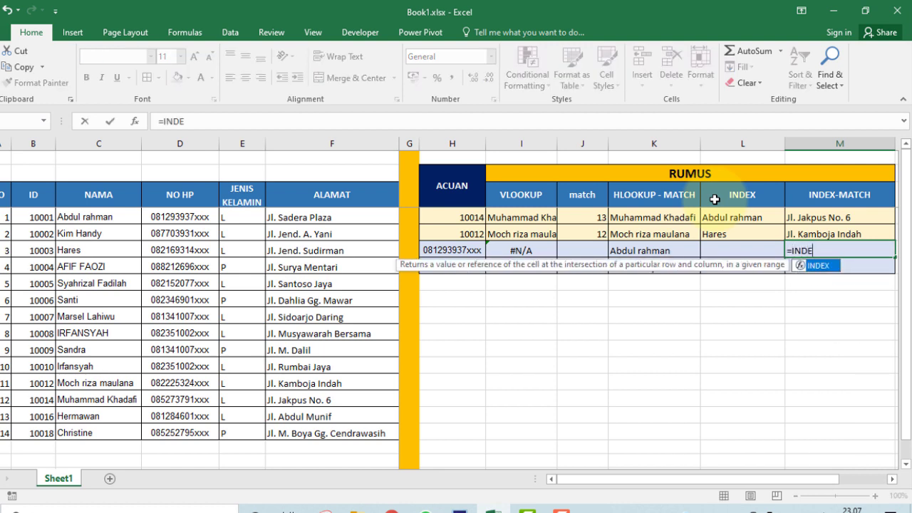
key("Tab")
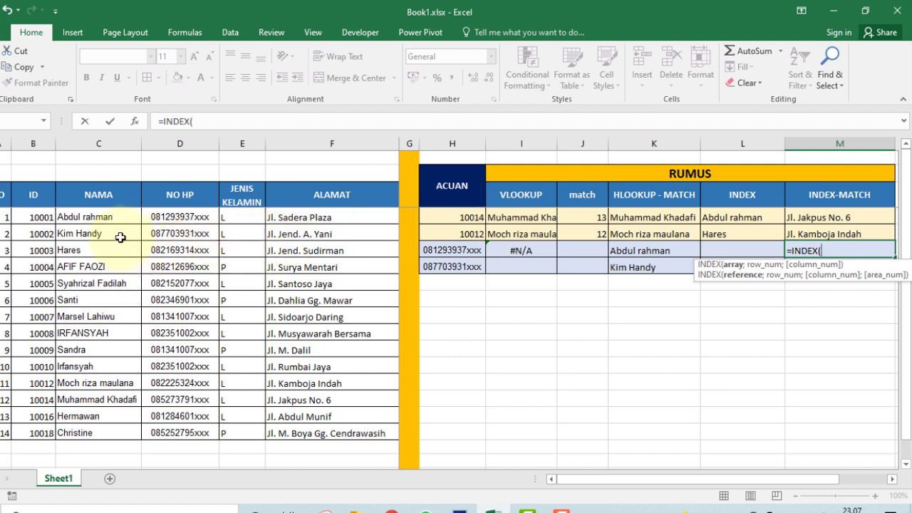
left_click_drag(87, 217, 81, 433)
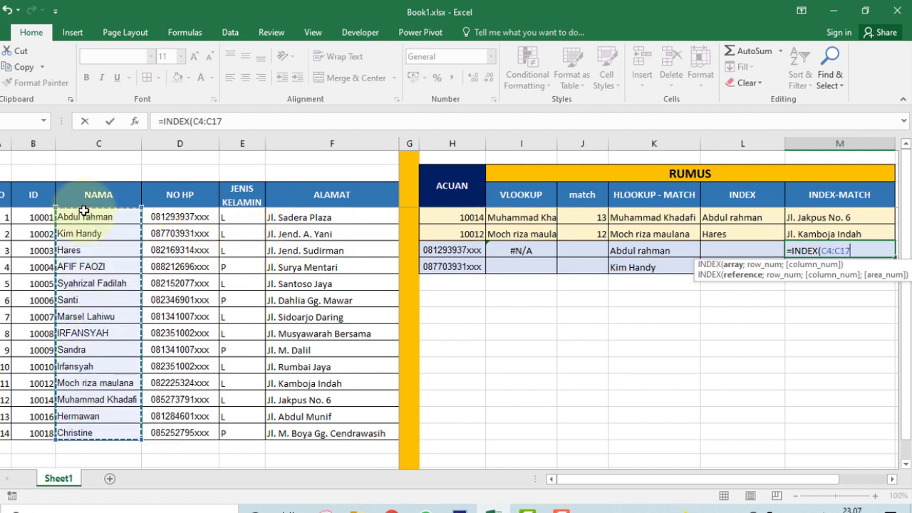
left_click_drag(94, 194, 74, 433)
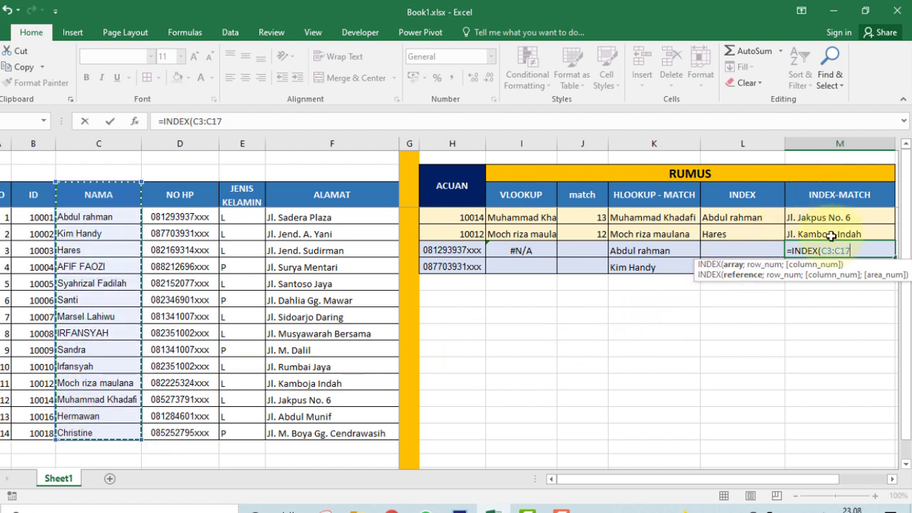
key("F4")
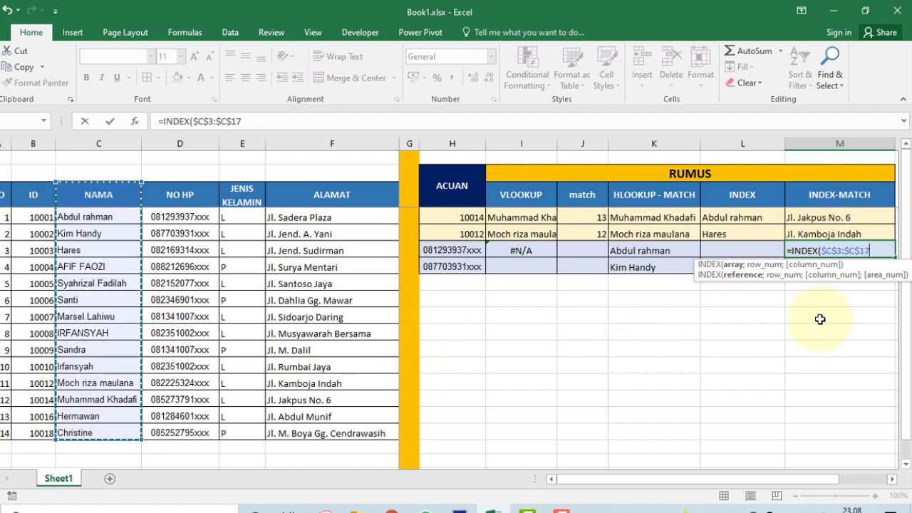
type(";")
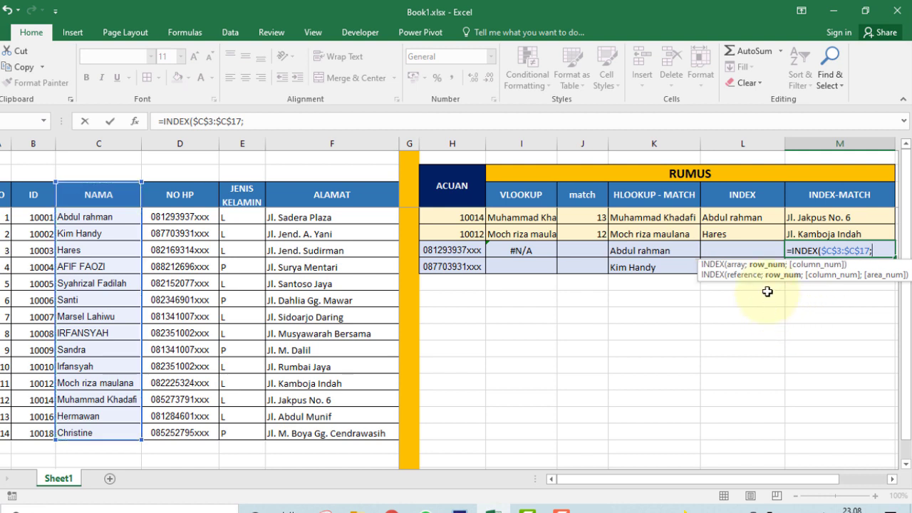
- Nest a MATCH as the row number of M6's INDEX formula, with H6 as its lookup value
type("MAC")
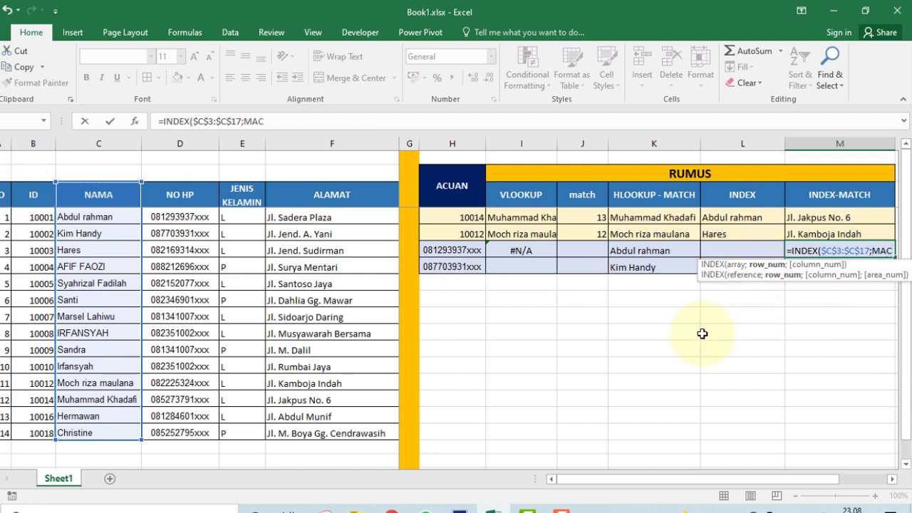
key("BackSpace")
type("T")
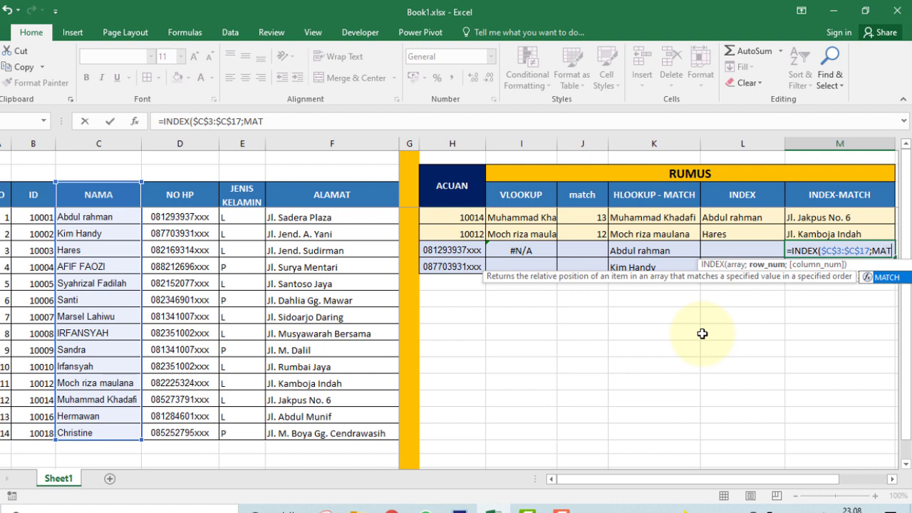
key("Tab")
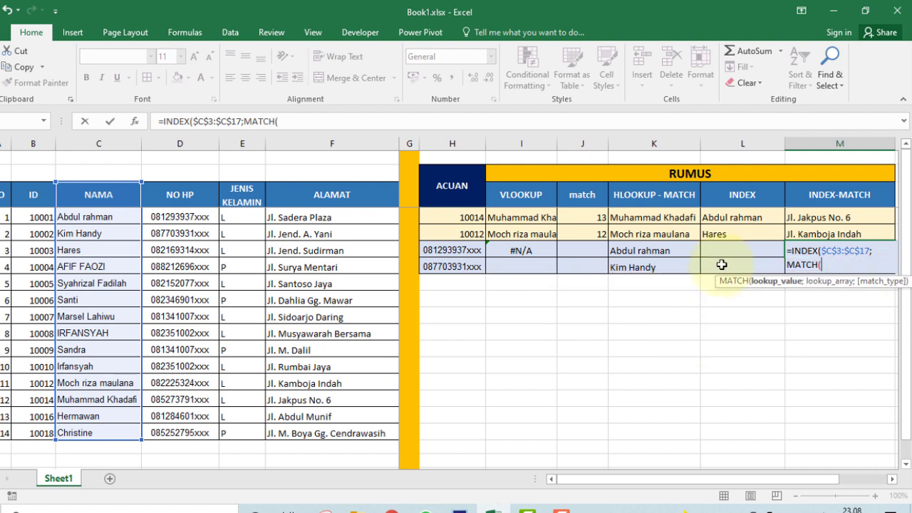
left_click(452, 256)
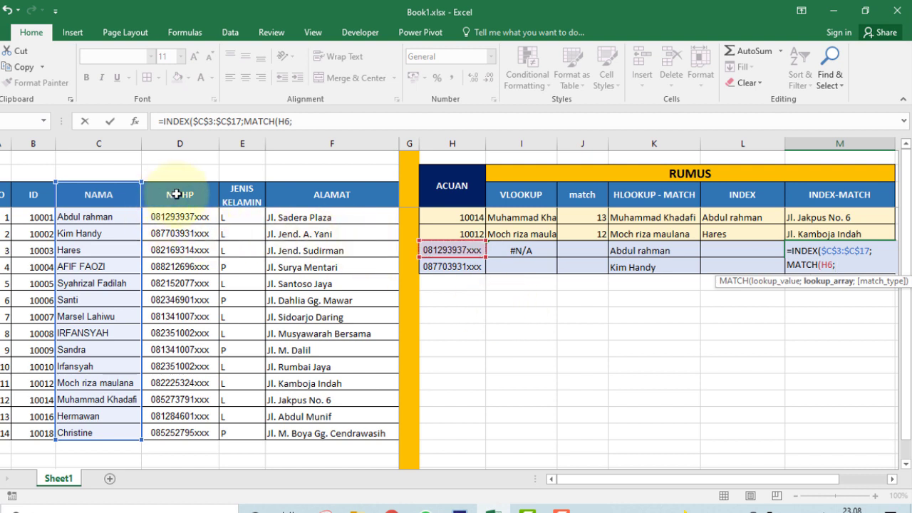
- Complete M6's MATCH with the absolute NO HP range $D$3:$D$17 and match type 0, and fill the formula down to M7
left_click_drag(176, 194, 176, 437)
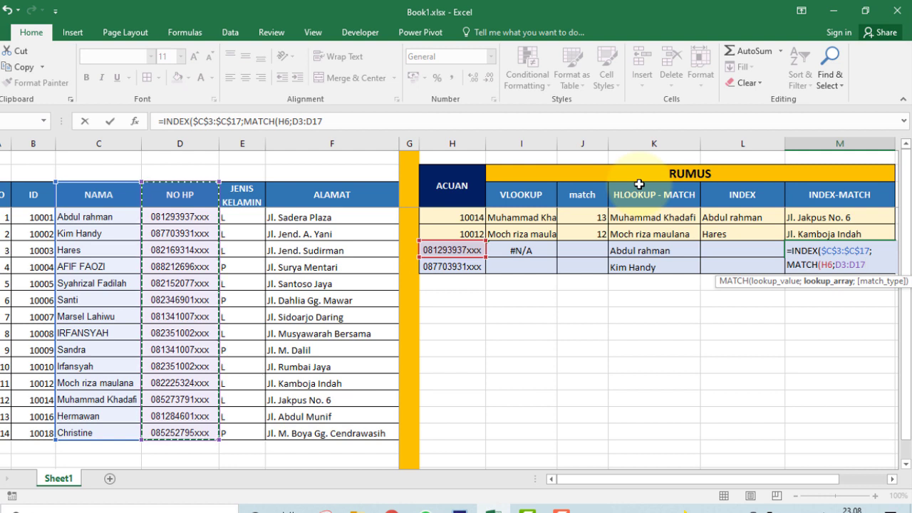
key("F4")
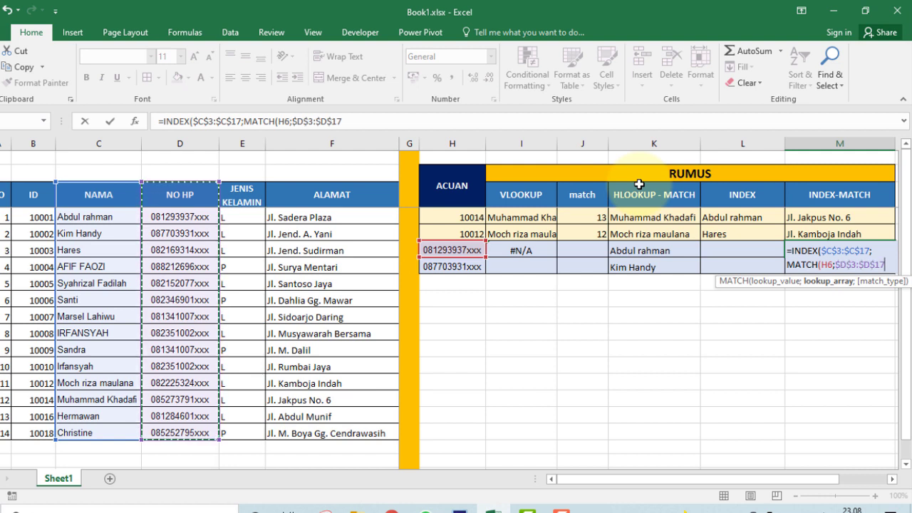
type(";0")
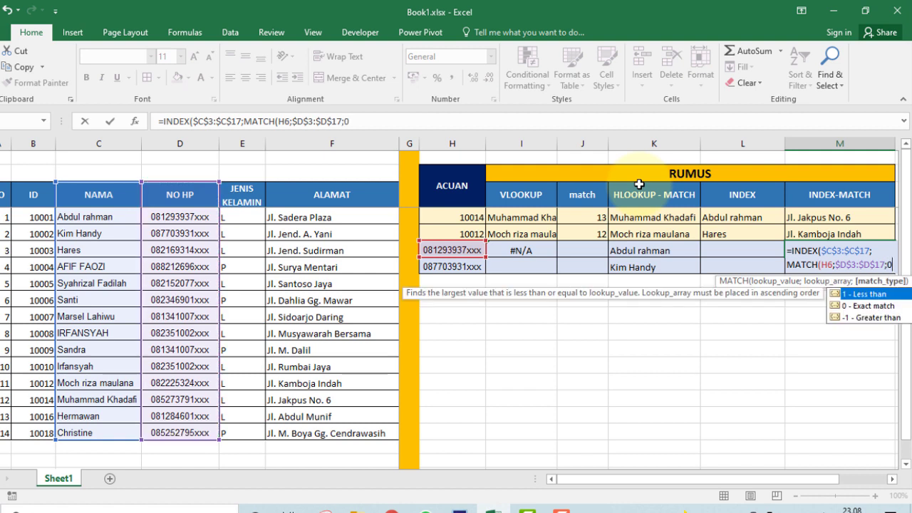
type("))")
key("Return")
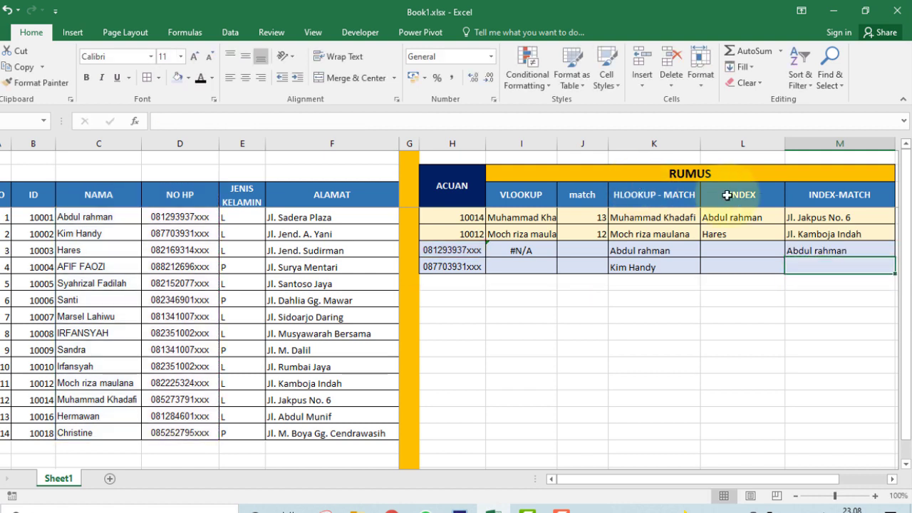
left_click(838, 248)
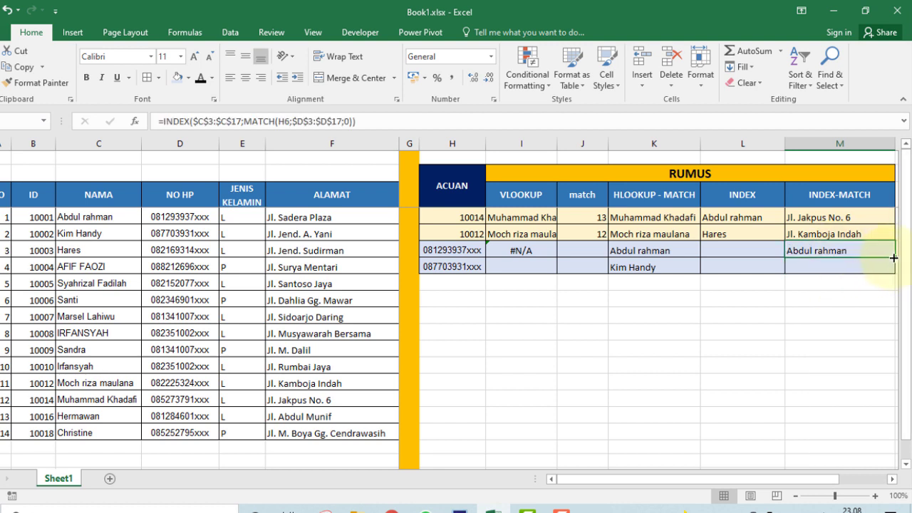
left_click_drag(894, 257, 892, 273)
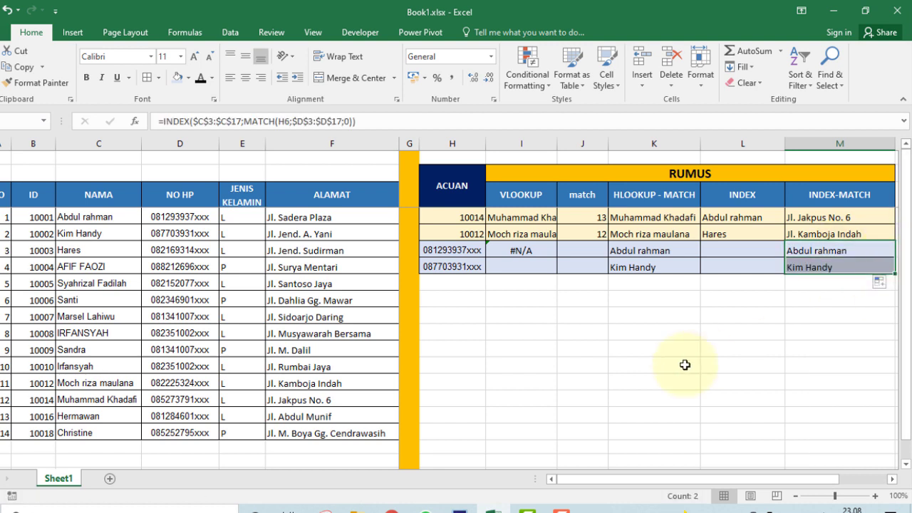